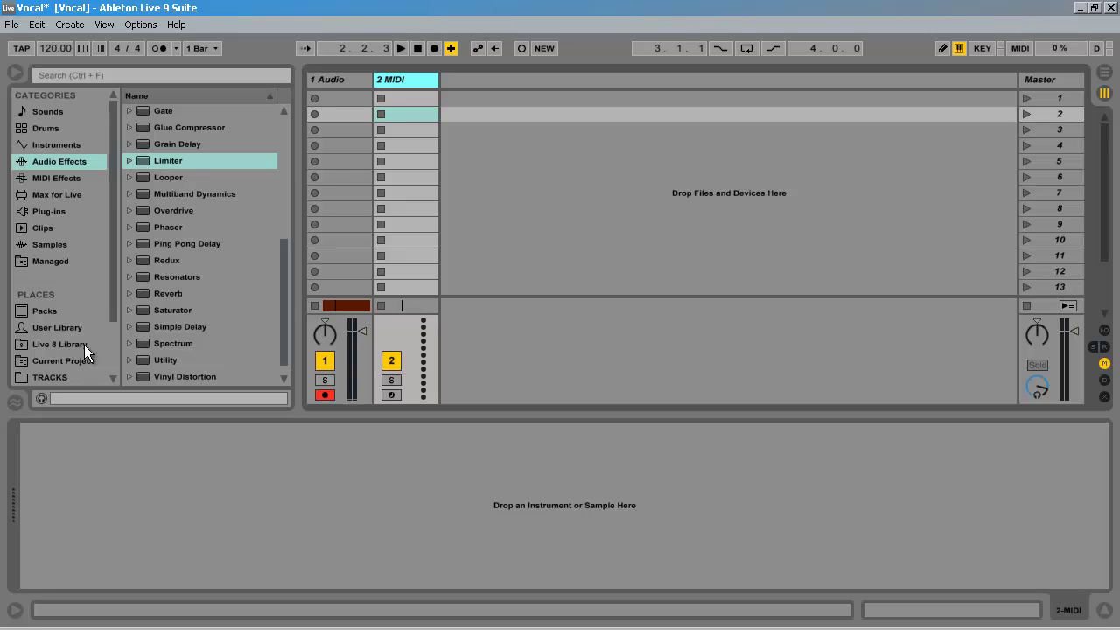
# In Live 8's Live Devices browser, expand Audio Effects > Audio Effect Rack > Vocal Effects
pyautogui.click(74, 161)
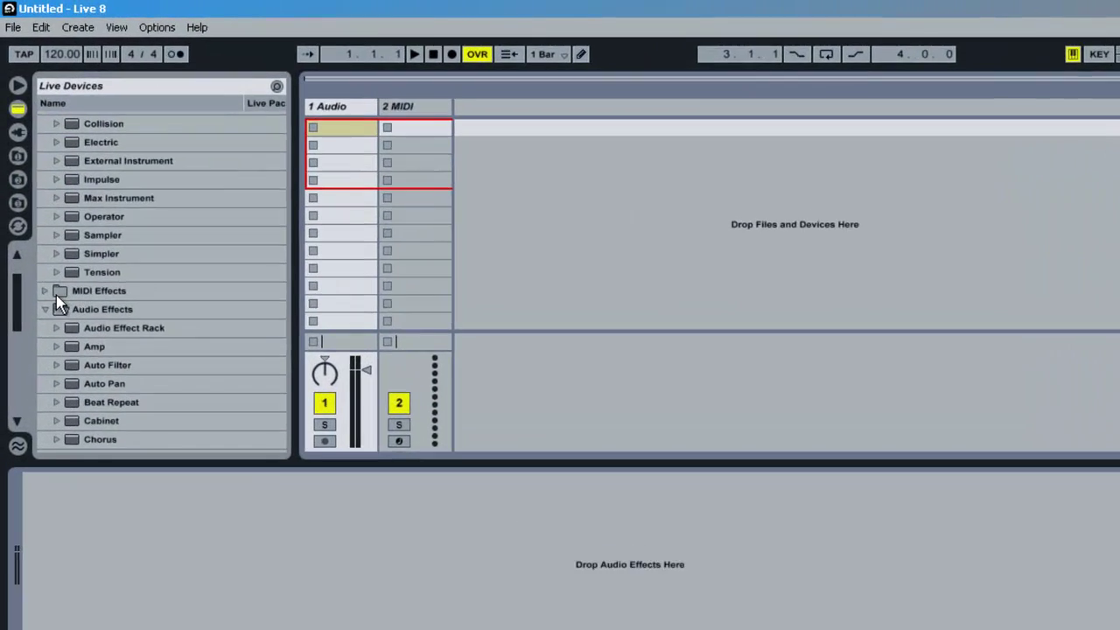
pyautogui.scroll(-3, 56, 295)
pyautogui.click(56, 241)
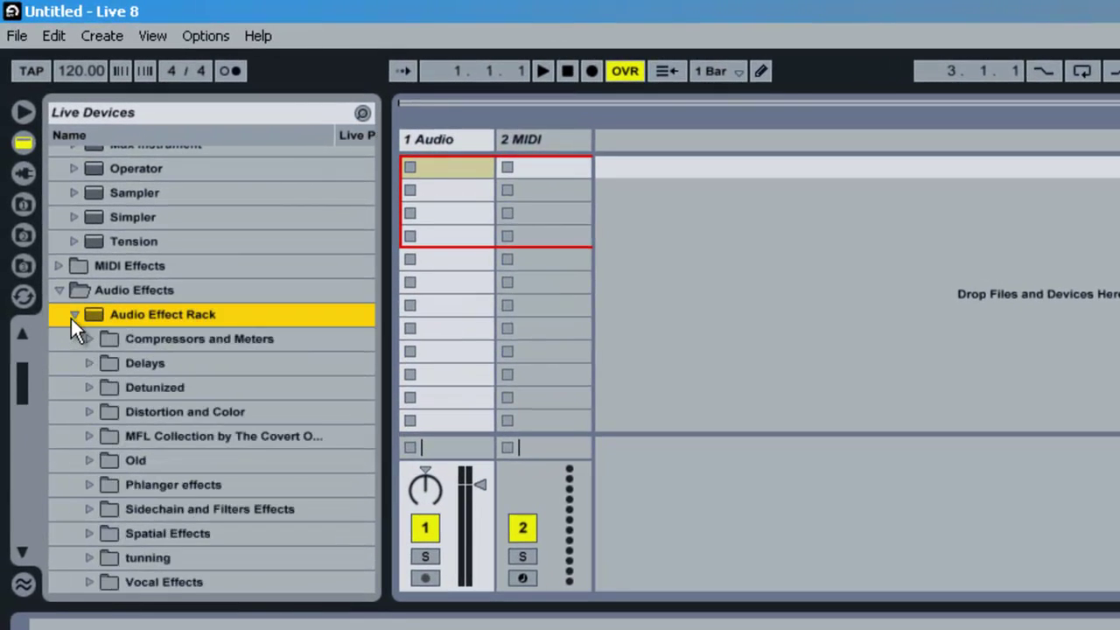
pyautogui.click(90, 420)
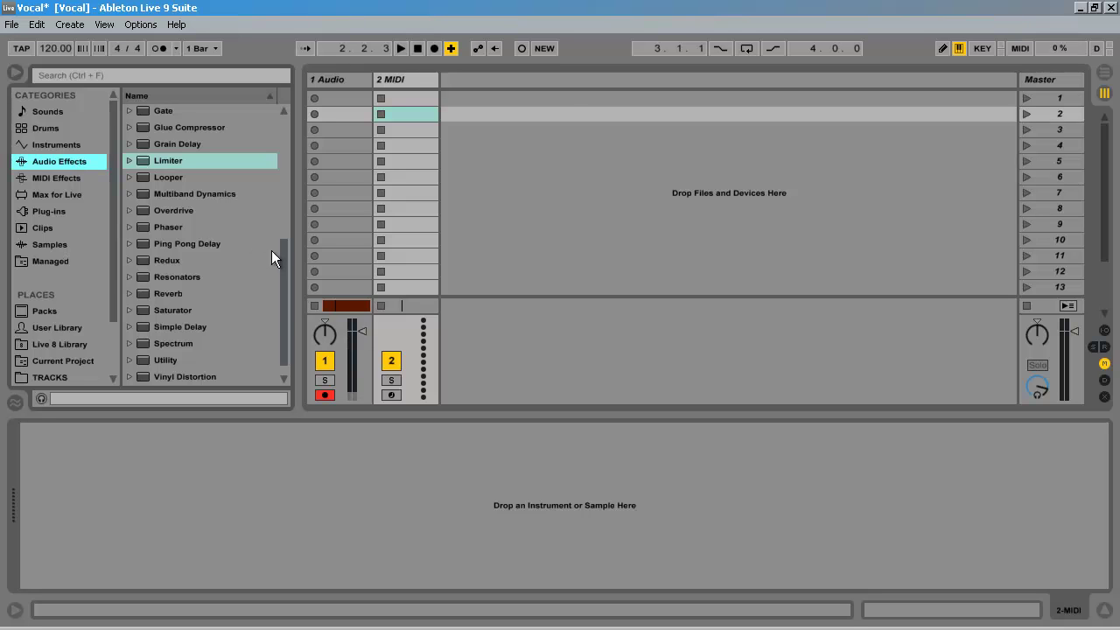
pyautogui.moveTo(285, 261); pyautogui.dragTo(314, 116)
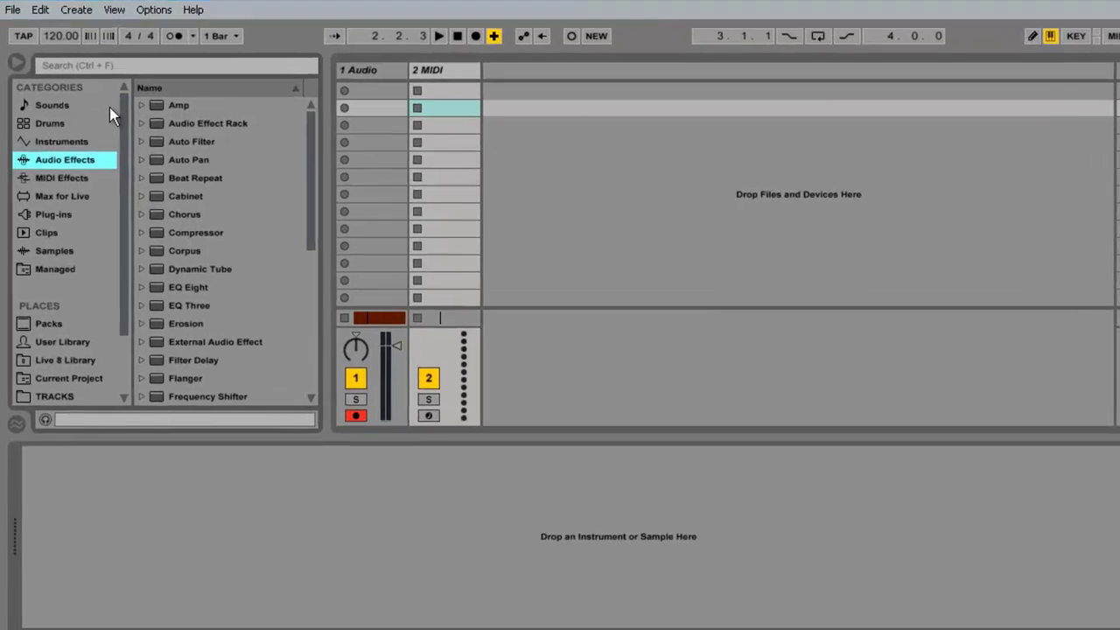
pyautogui.click(95, 112)
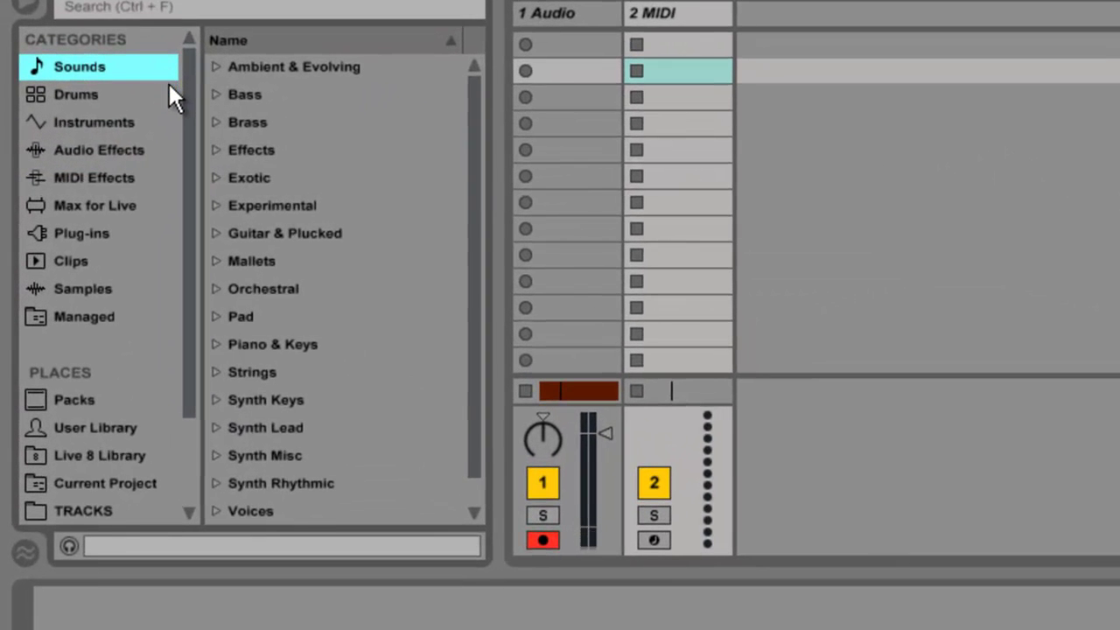
pyautogui.click(172, 155)
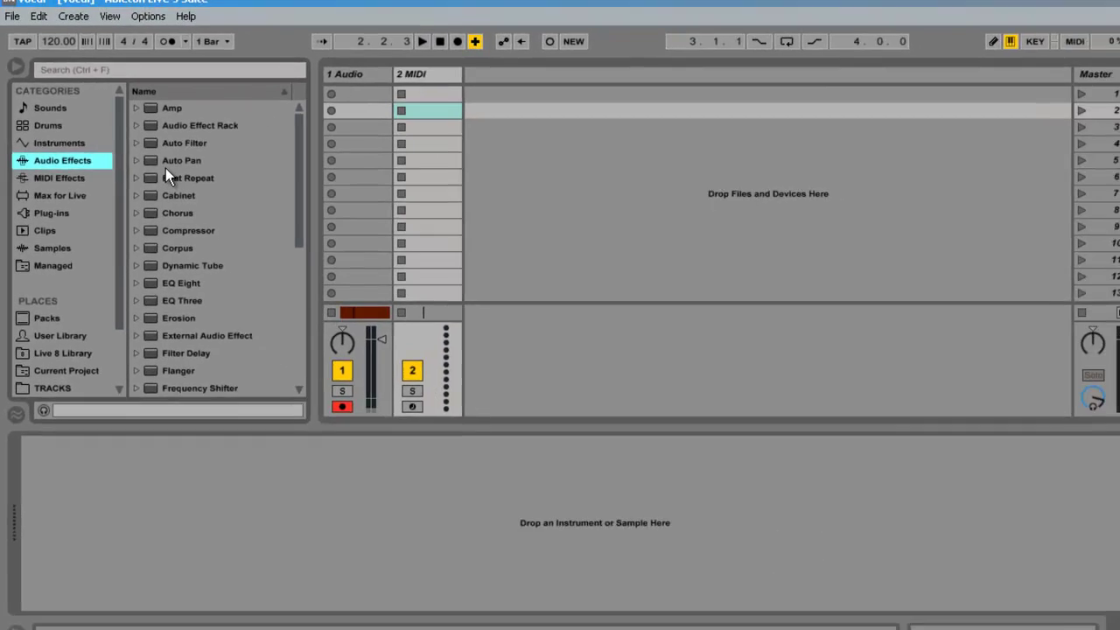
# Load Auto Pan onto the 2 MIDI track and raise its Shape to 62.7 %
pyautogui.click(166, 163)
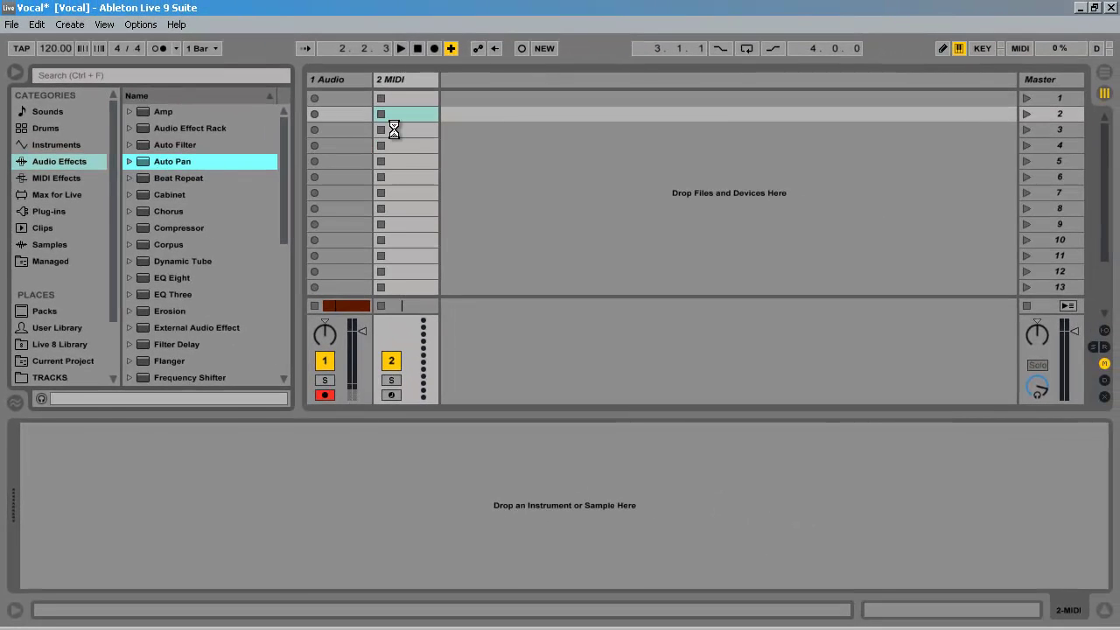
pyautogui.click(149, 521)
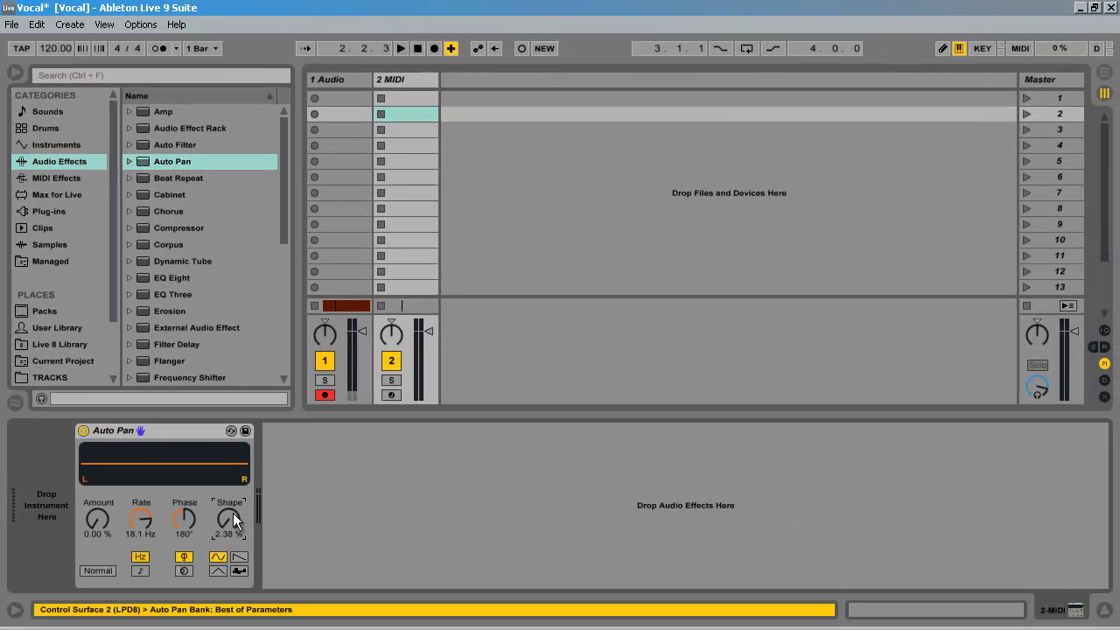
pyautogui.moveTo(233, 513); pyautogui.dragTo(233, 464)
# Save the Auto Pan settings as the Auto Pan.adv User Library preset
pyautogui.click(189, 429)
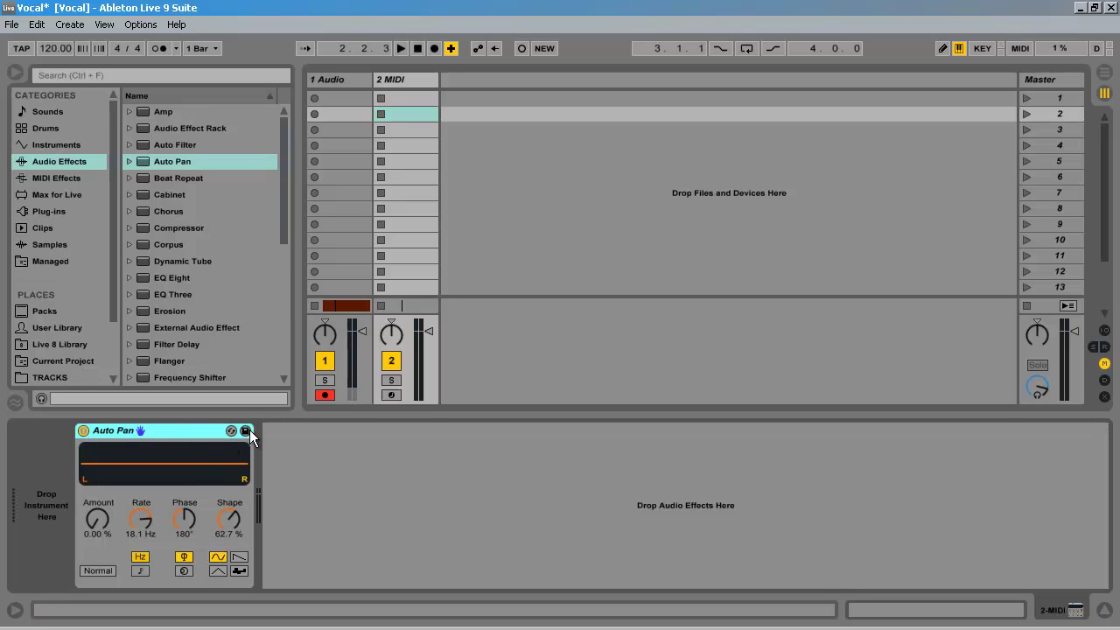
pyautogui.click(245, 430)
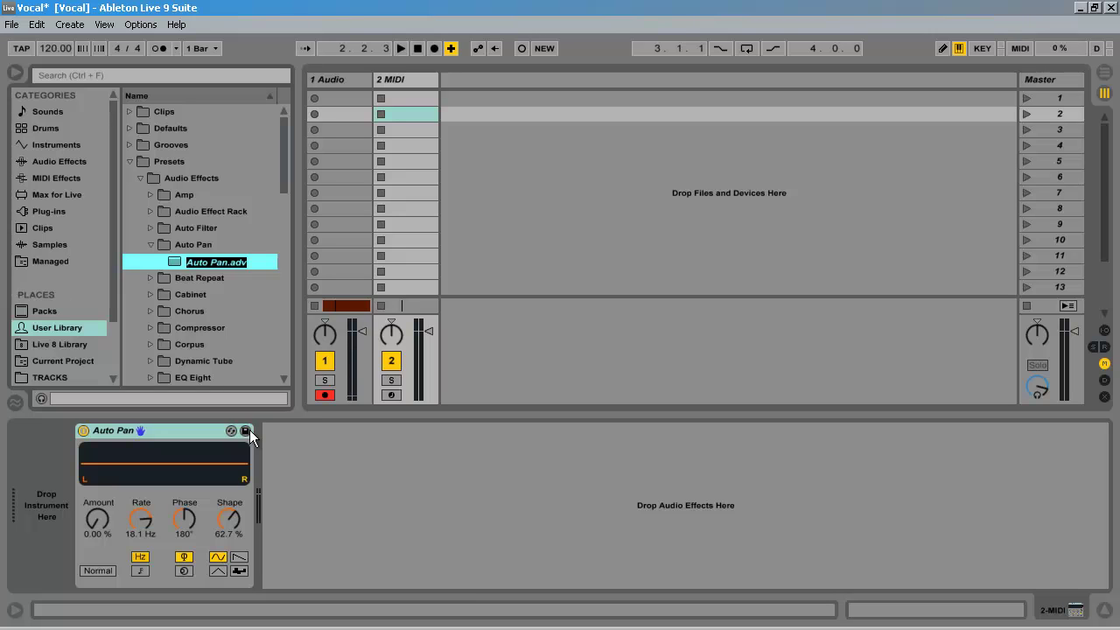
pyautogui.click(76, 333)
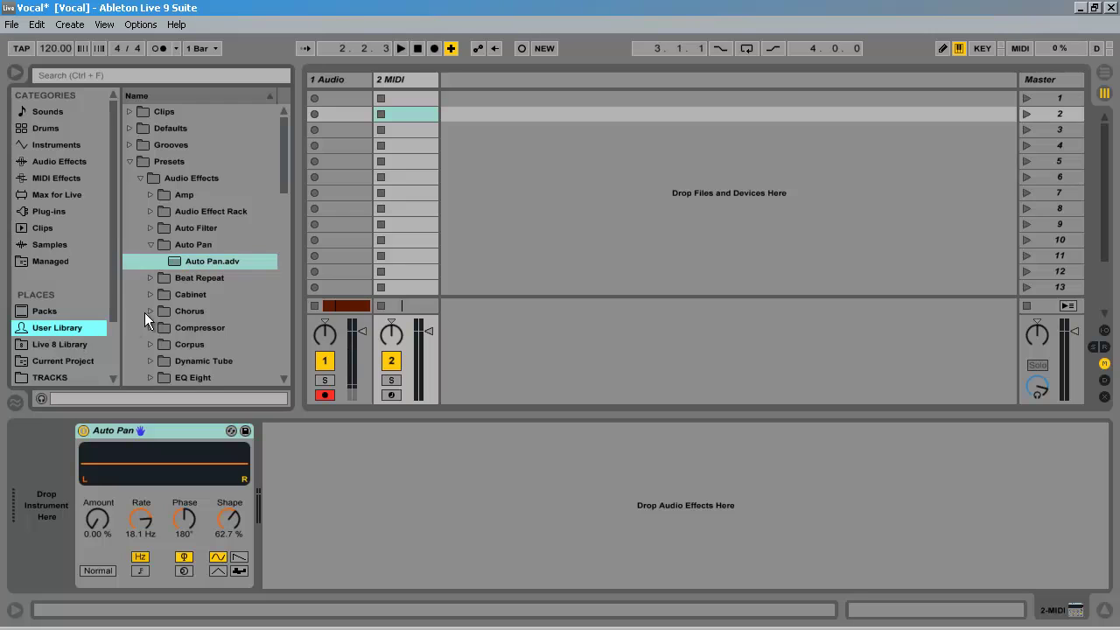
pyautogui.click(229, 246)
pyautogui.click(240, 259)
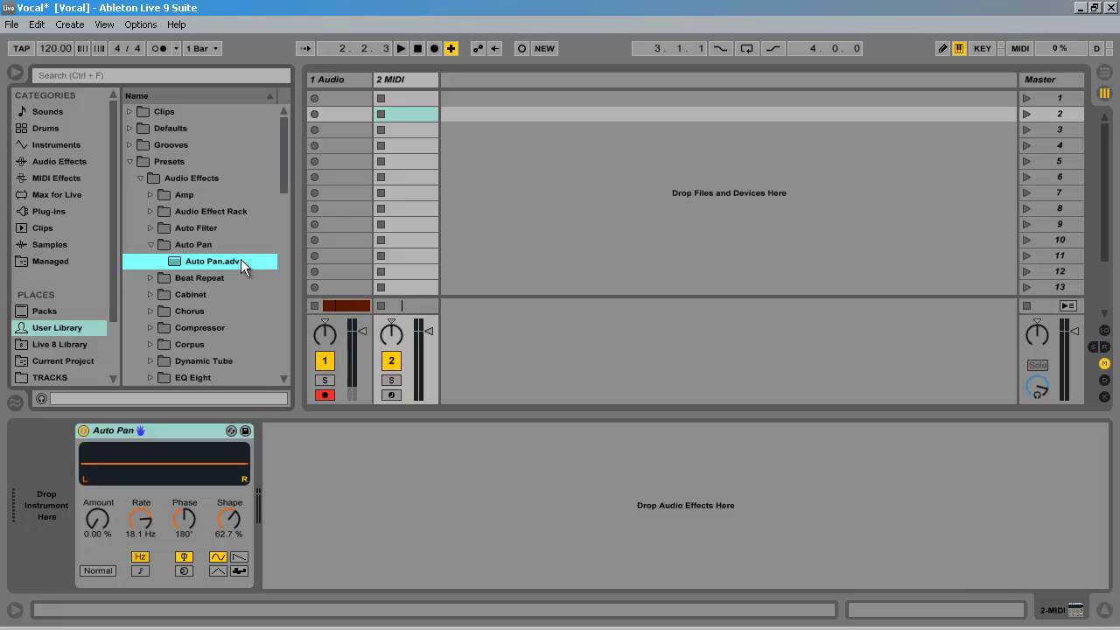
# Find Auto Pan.adv under User Library > Presets > Audio Effects > Auto Pan
pyautogui.click(81, 161)
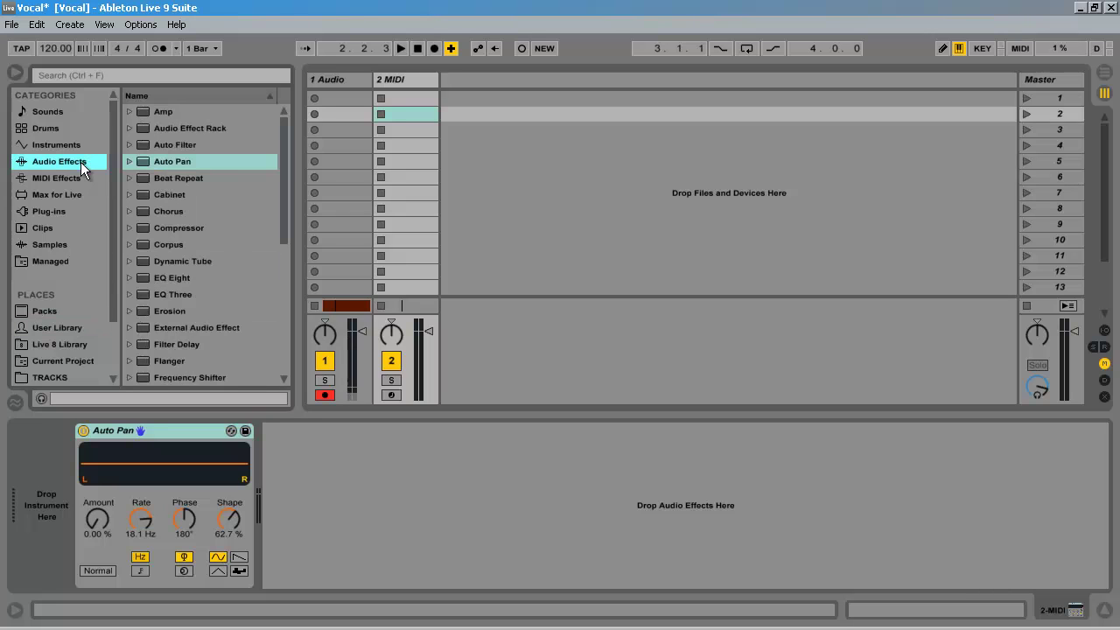
pyautogui.click(201, 162)
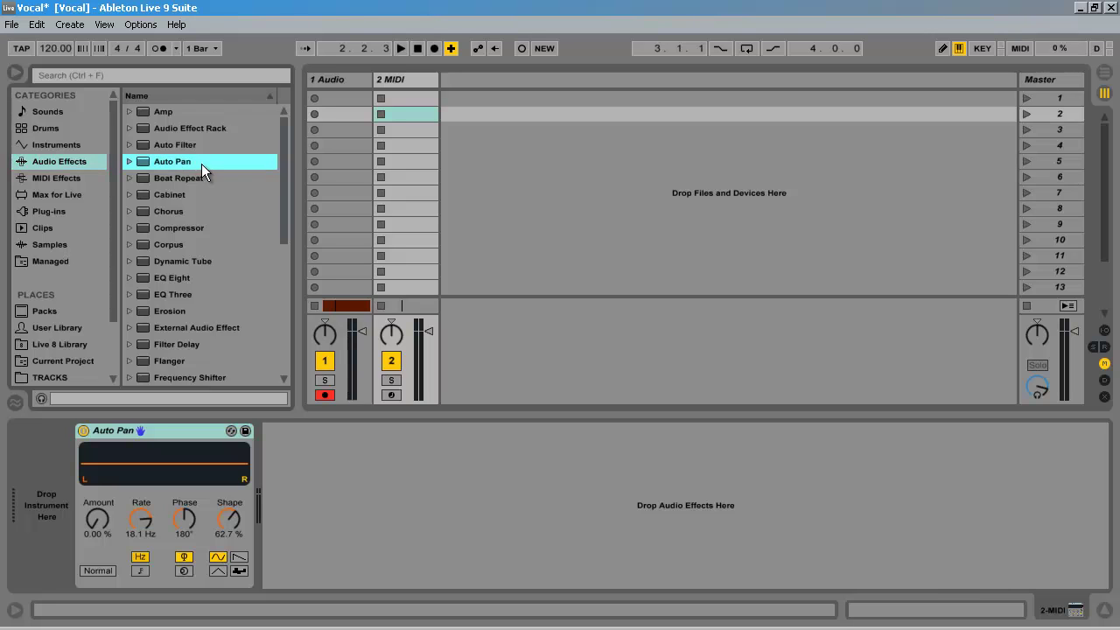
pyautogui.click(82, 329)
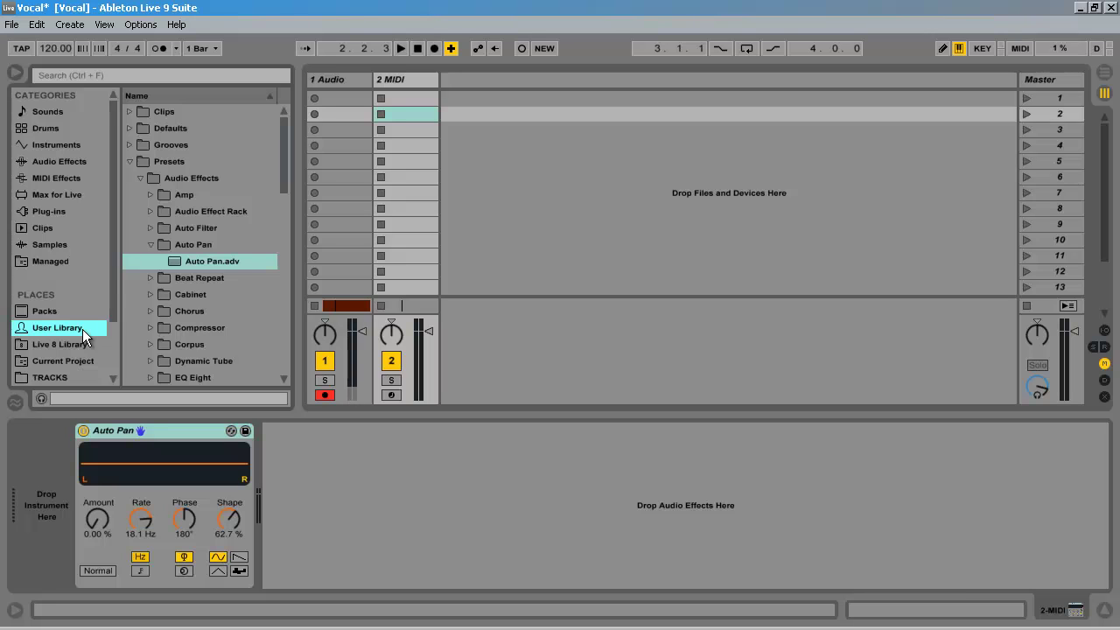
# Drag Bass Roundup.adv from Live 8 Library Presets > Audio Effects > Amp into the User Library
pyautogui.click(86, 344)
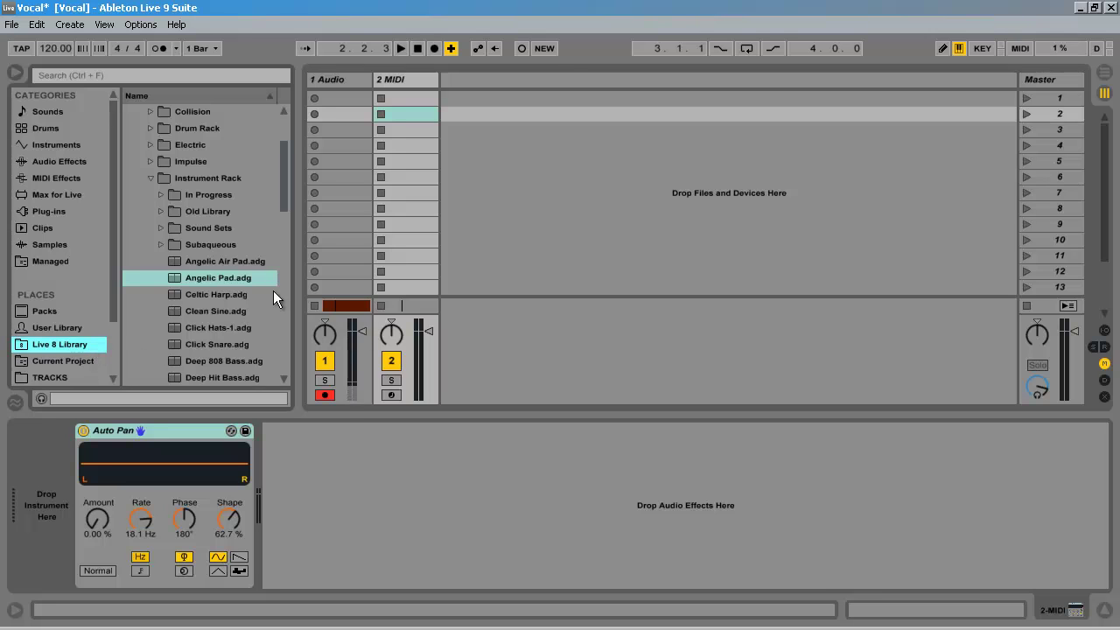
pyautogui.click(142, 179)
pyautogui.click(150, 179)
pyautogui.scroll(2, 154, 180)
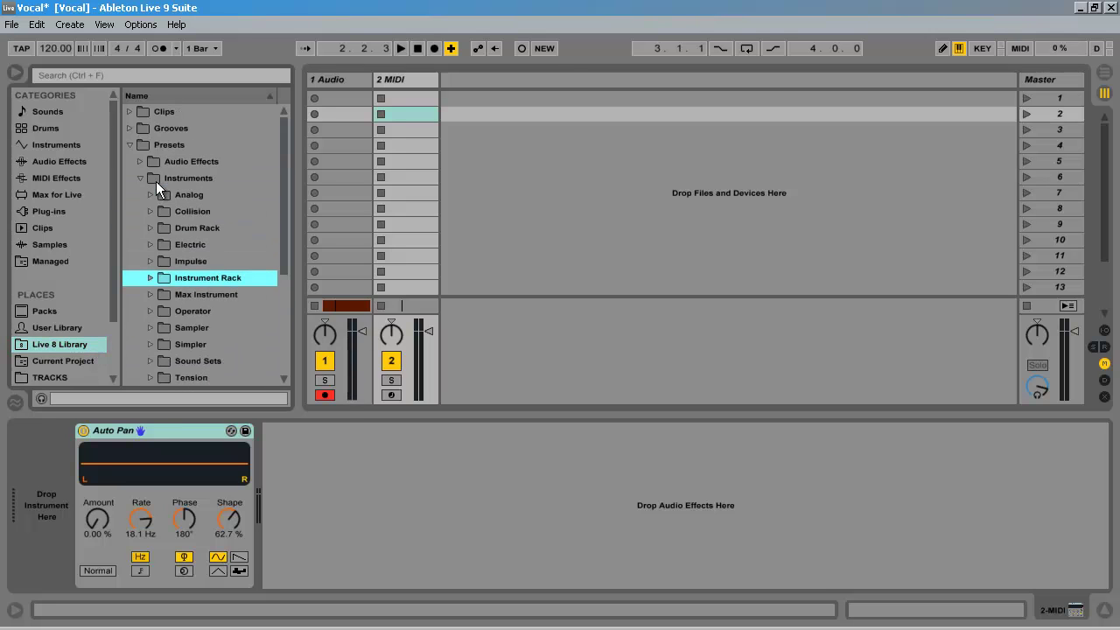
pyautogui.click(131, 144)
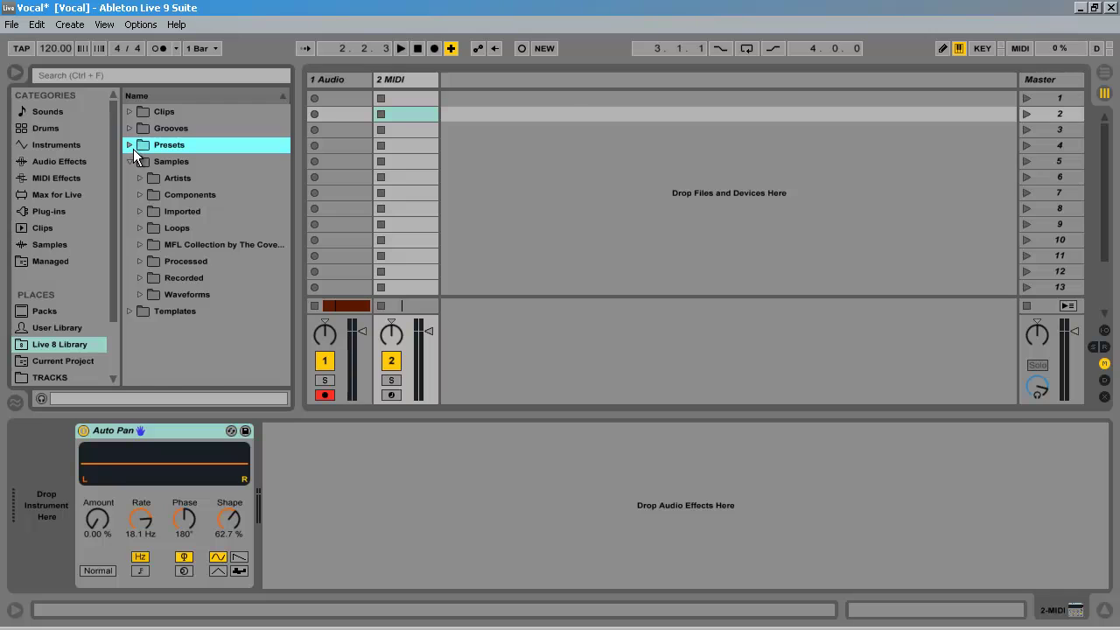
pyautogui.click(128, 145)
pyautogui.click(141, 162)
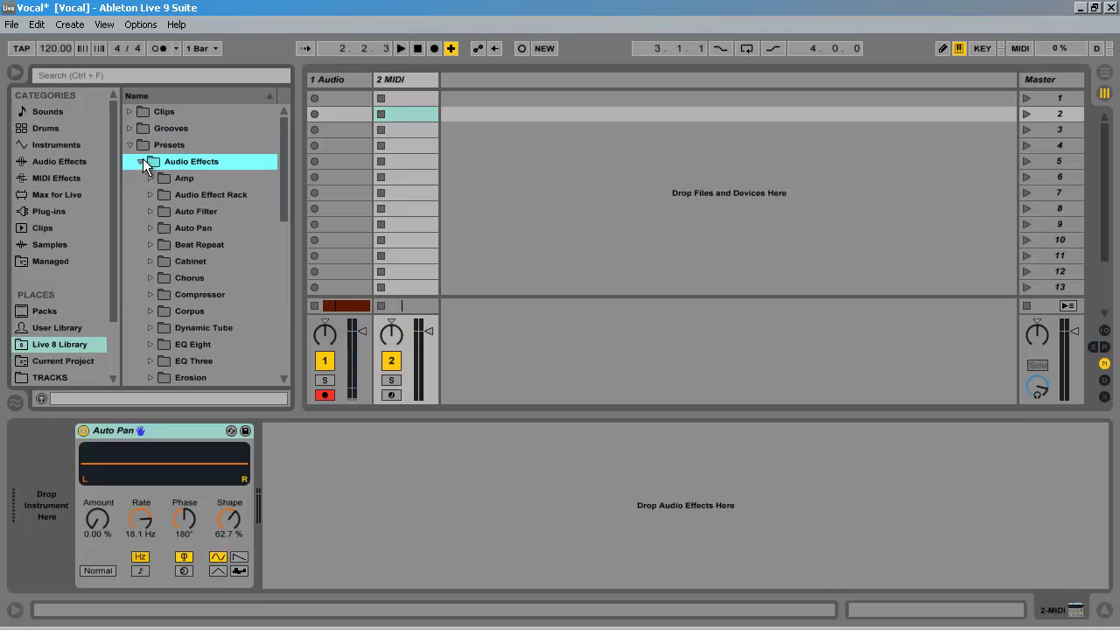
pyautogui.click(150, 177)
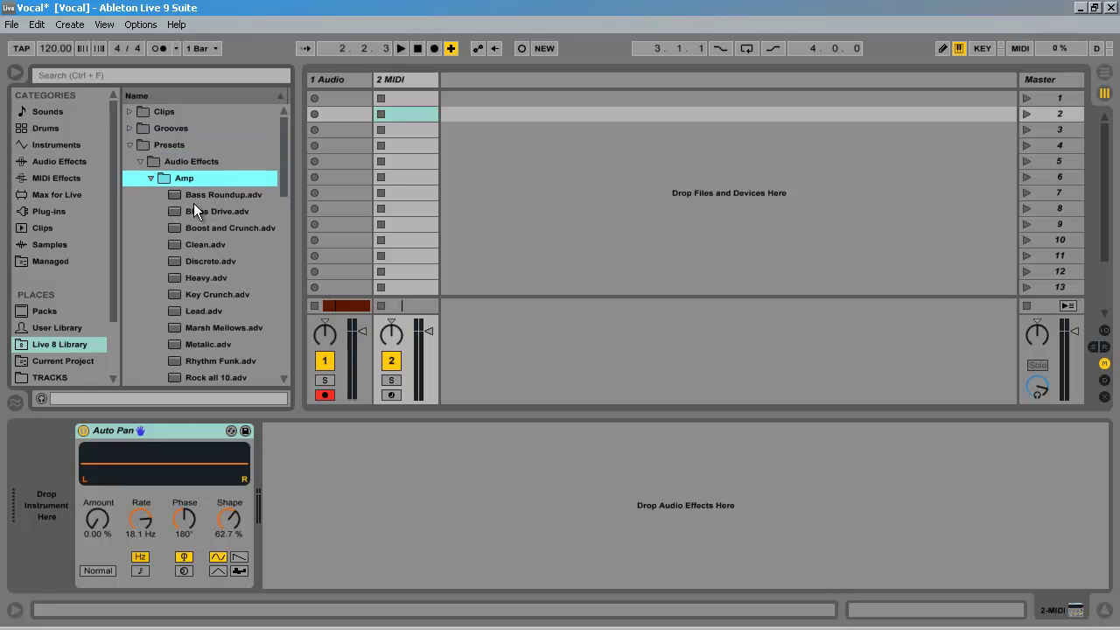
pyautogui.moveTo(199, 200)
pyautogui.mouseDown()
pyautogui.moveTo(50, 344)
pyautogui.moveTo(49, 332)
pyautogui.moveTo(158, 282)
pyautogui.moveTo(210, 239)
pyautogui.moveTo(205, 194)
pyautogui.mouseUp()
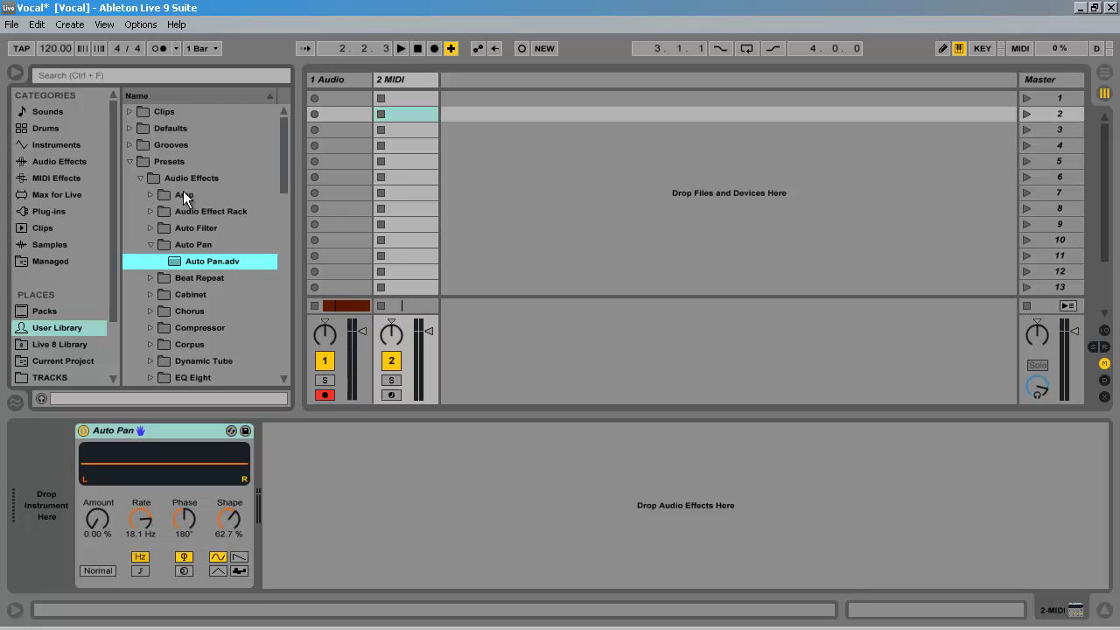
# Check Bass Roundup.adv in the User Library Amp folder, then collapse Amp in the Live 8 Library
pyautogui.click(183, 194)
pyautogui.click(151, 195)
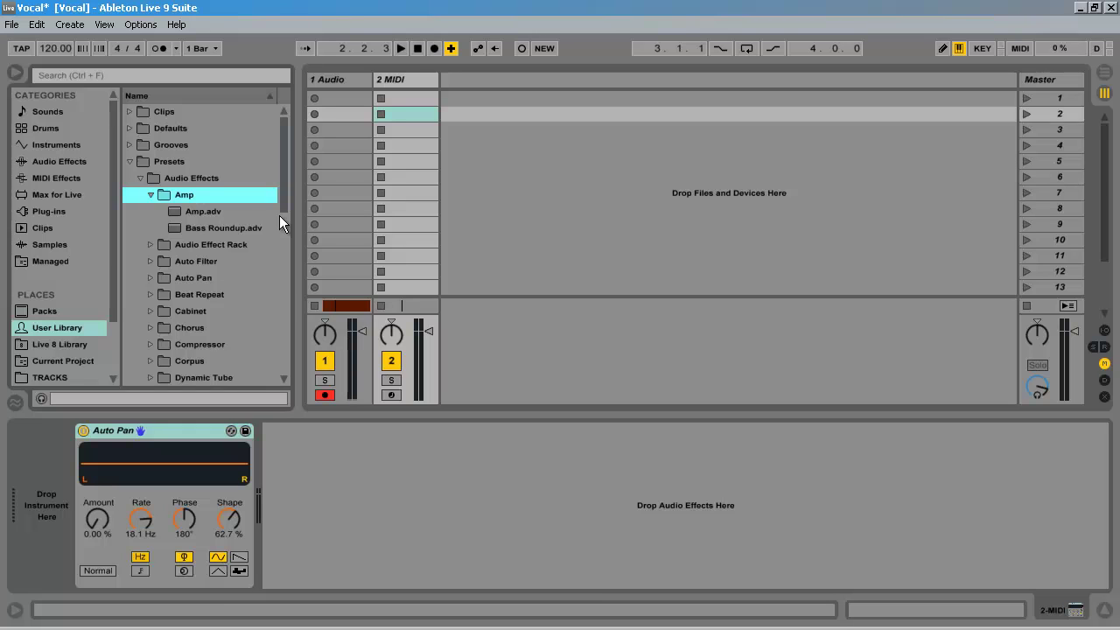
pyautogui.click(76, 344)
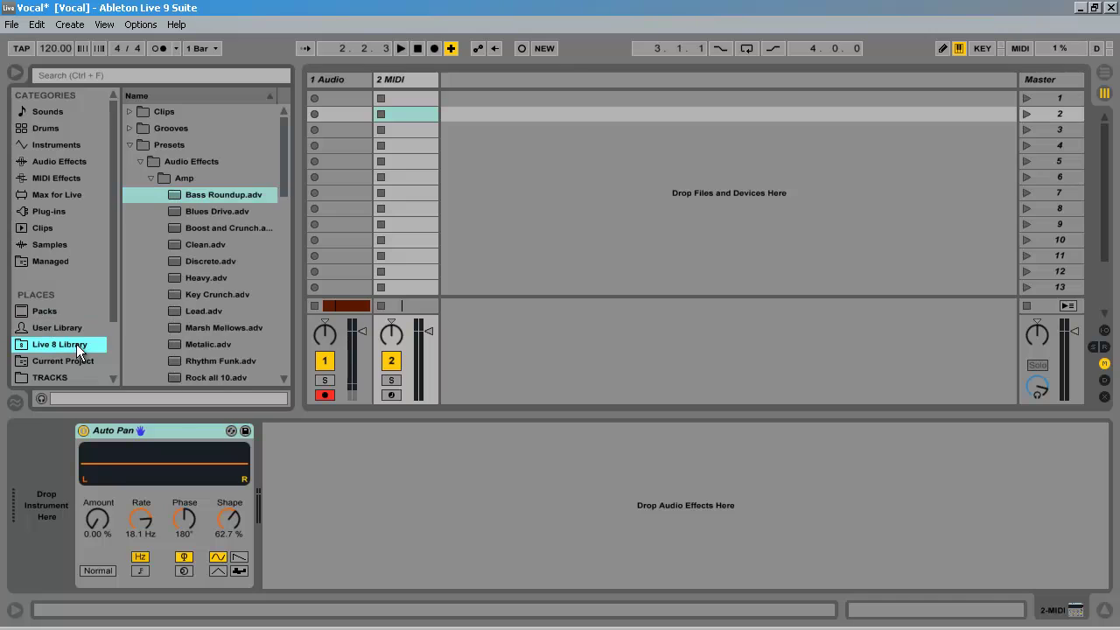
pyautogui.click(148, 175)
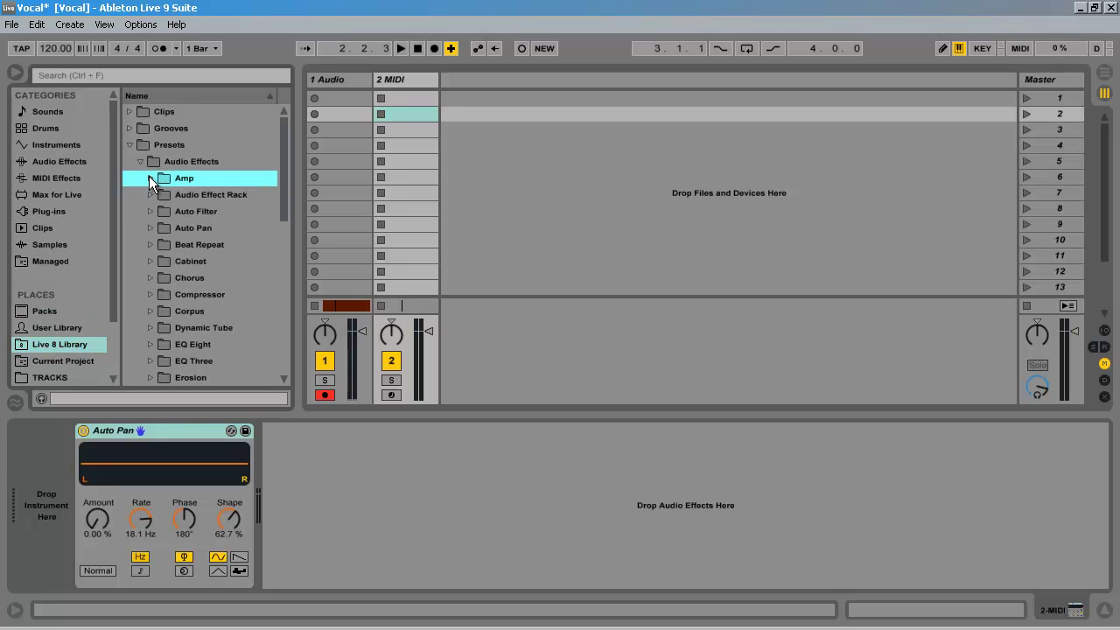
# In Explorer, go to F:\Live Library\Presets\Audio Effects and select the Audio Effect Rack folder
pyautogui.hotkey('alt', 'Tab')
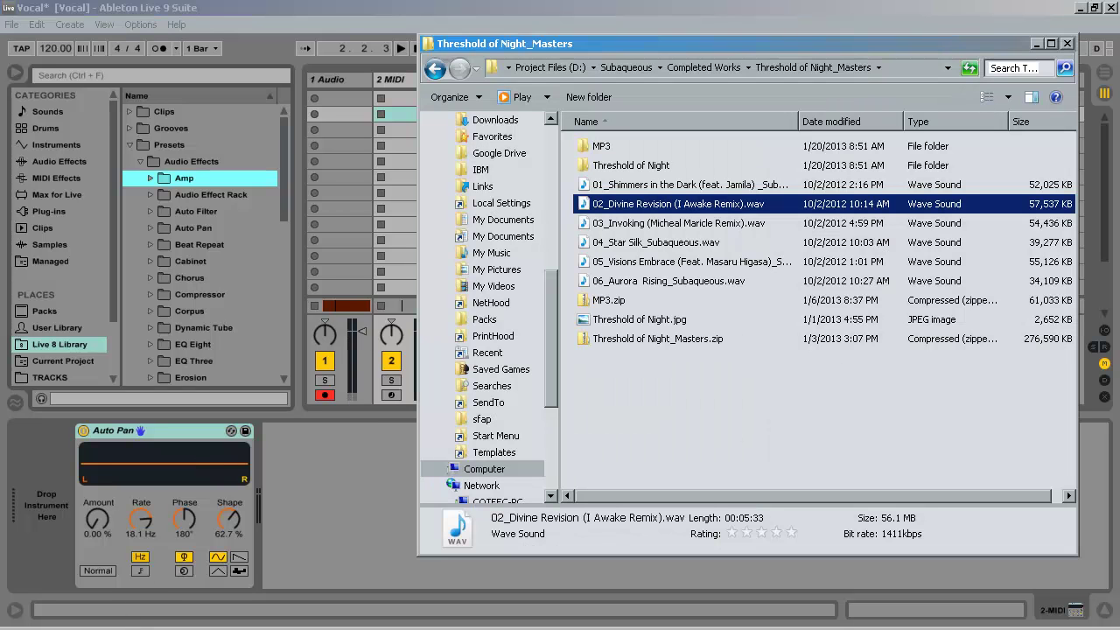
pyautogui.moveTo(547, 287); pyautogui.dragTo(556, 135)
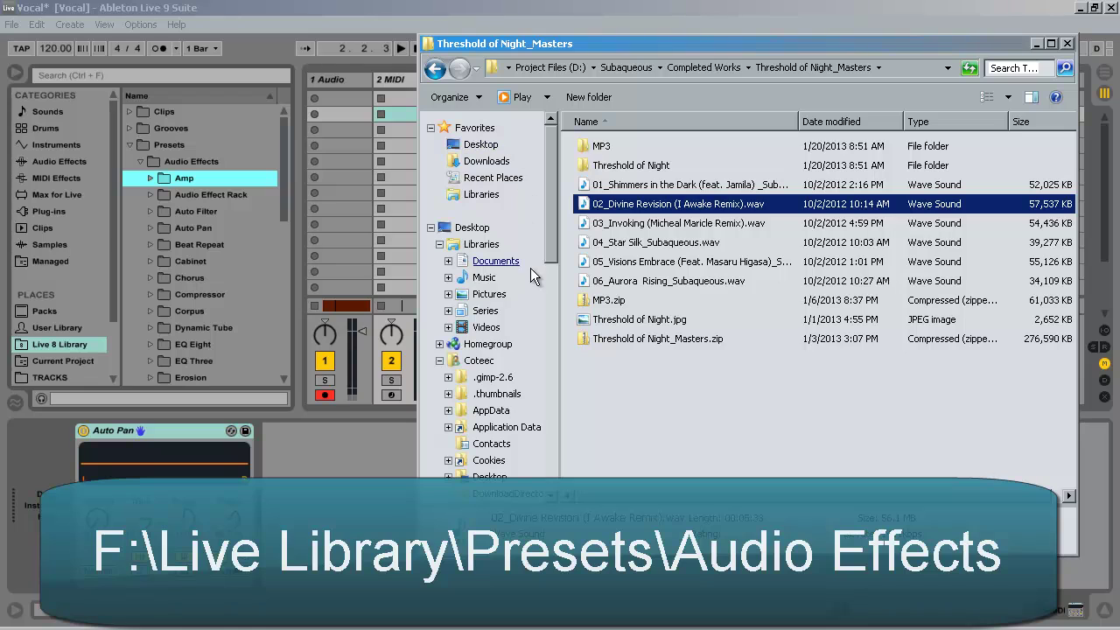
pyautogui.click(481, 147)
pyautogui.doubleClick(878, 185)
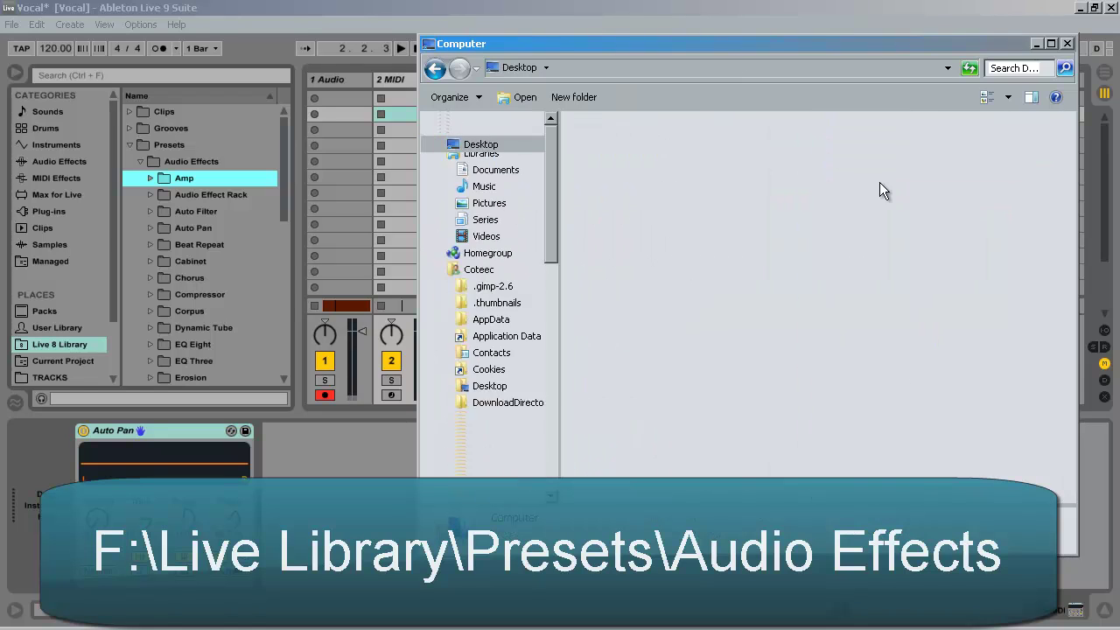
pyautogui.doubleClick(885, 221)
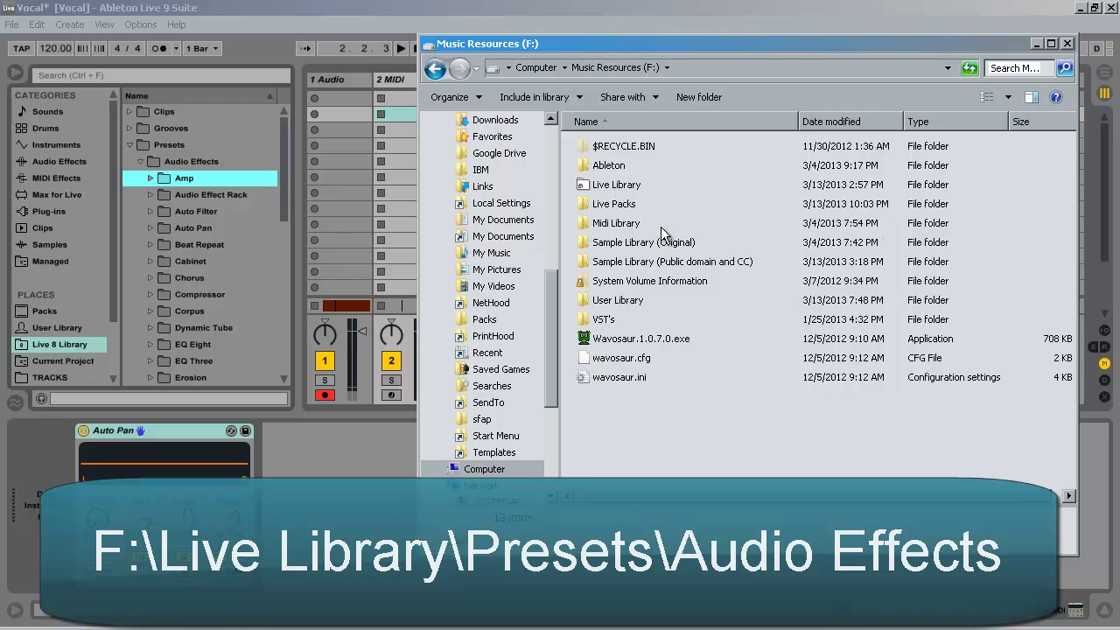
pyautogui.doubleClick(626, 187)
pyautogui.doubleClick(625, 243)
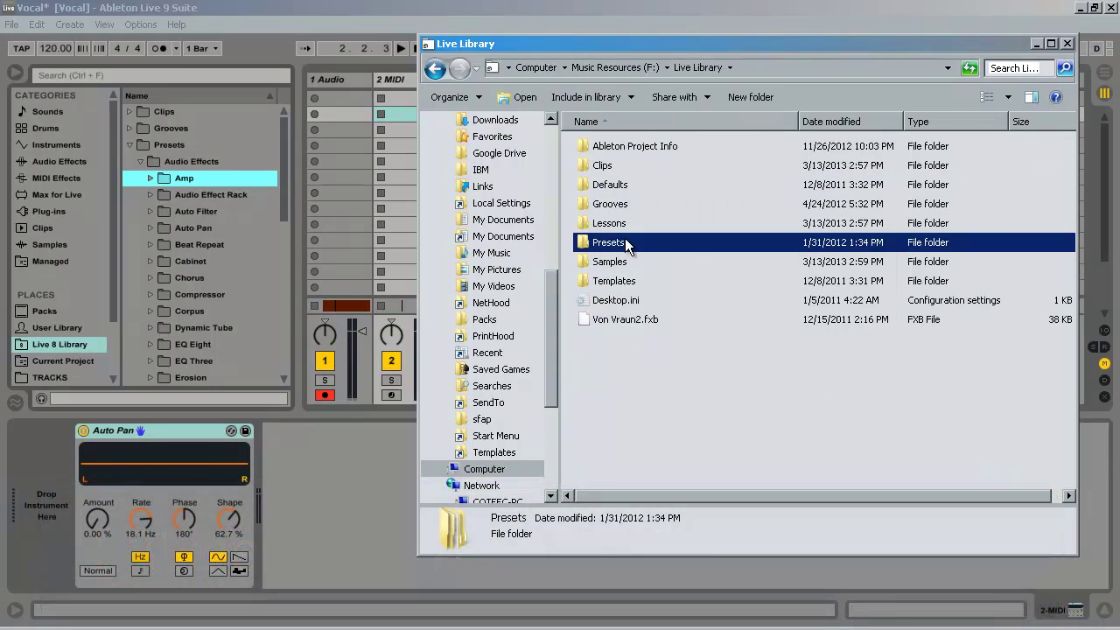
pyautogui.click(619, 150)
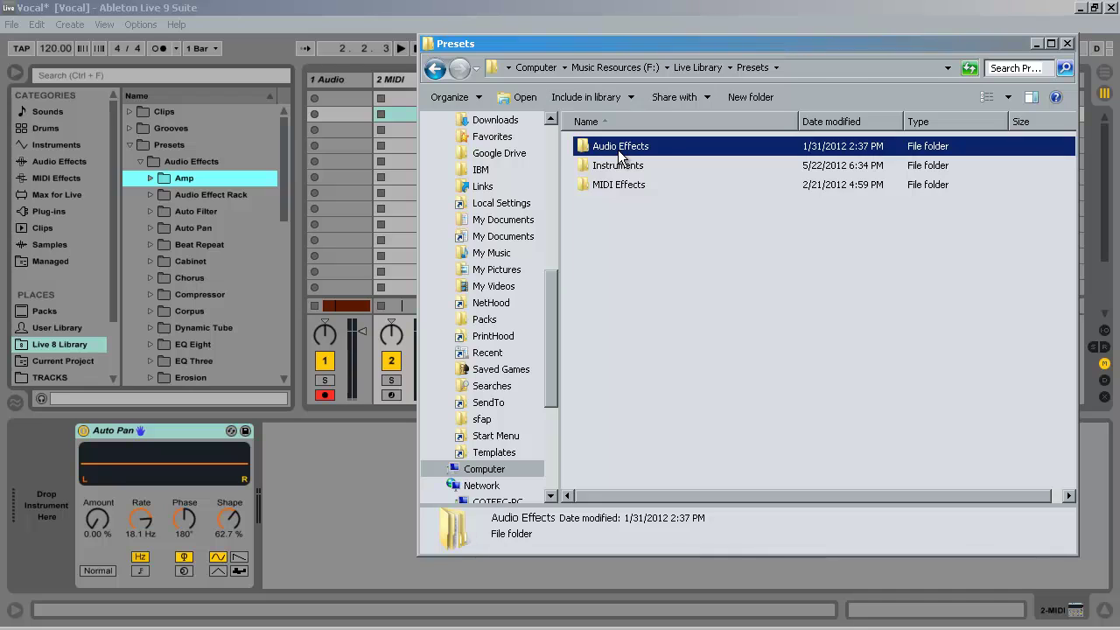
pyautogui.doubleClick(618, 150)
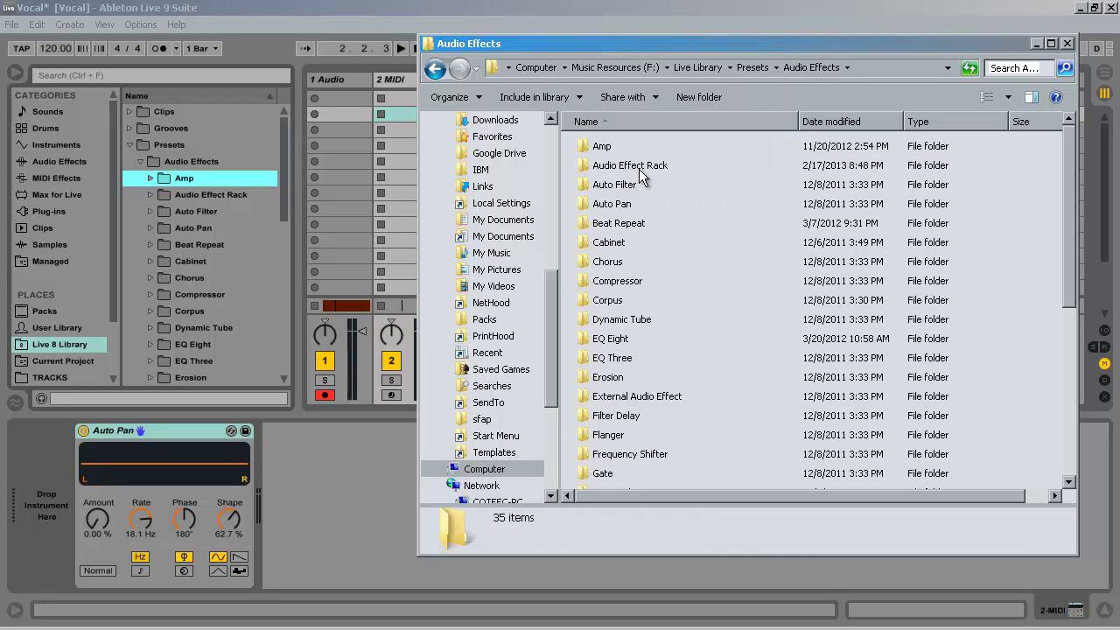
pyautogui.click(641, 173)
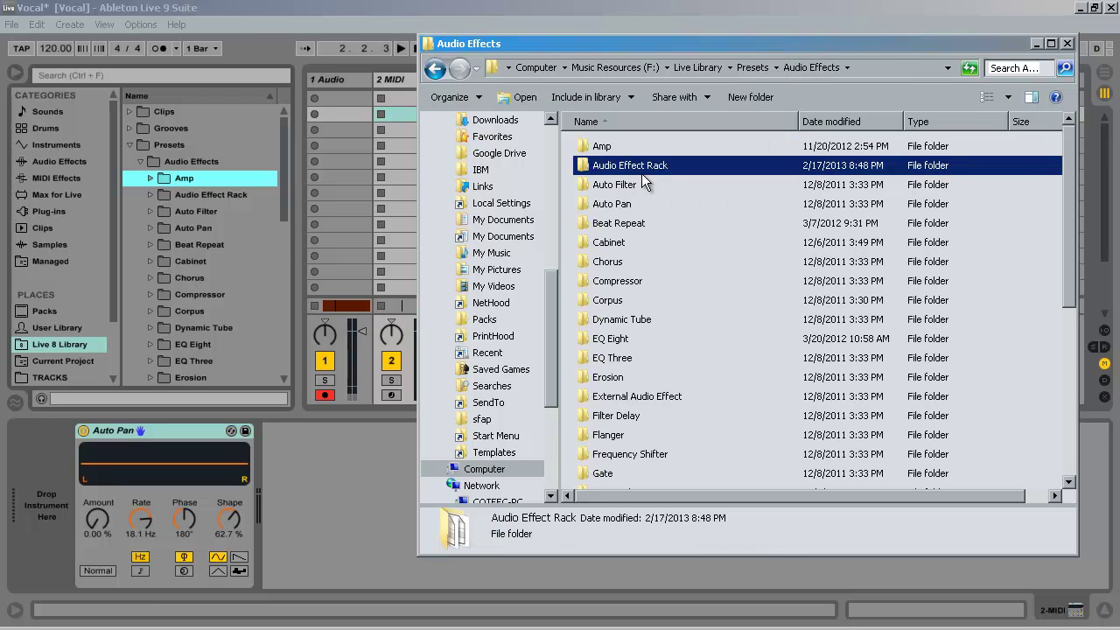
# In a second Explorer window, paste the presets into F:\User Library\User Library\Presets\Audio Effects\Audio Effect Rack
pyautogui.rightClick(112, 608)
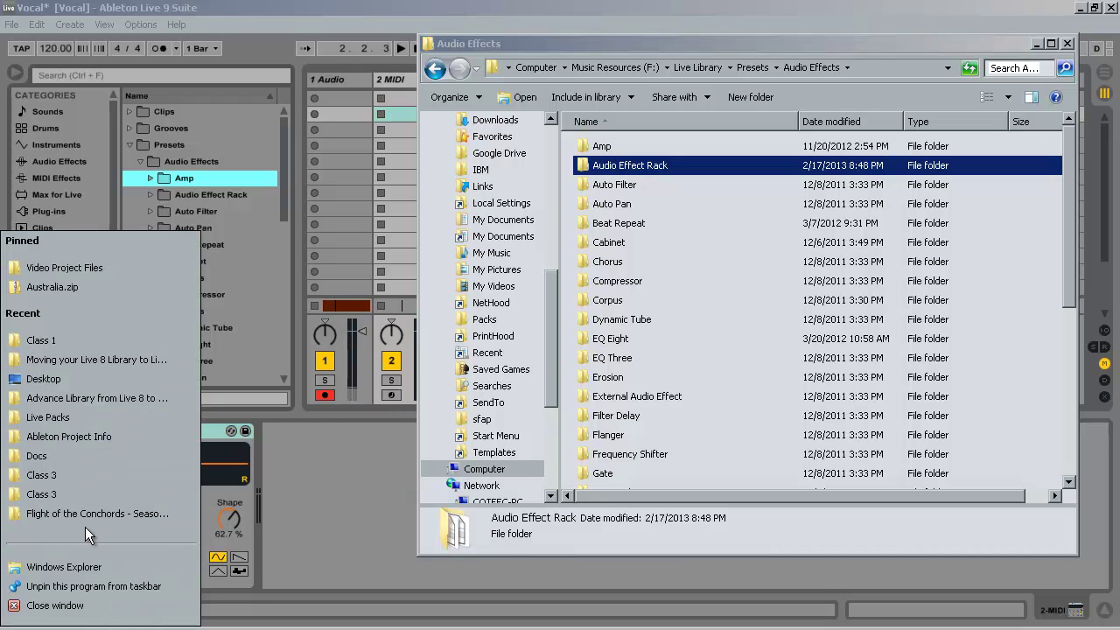
pyautogui.click(72, 275)
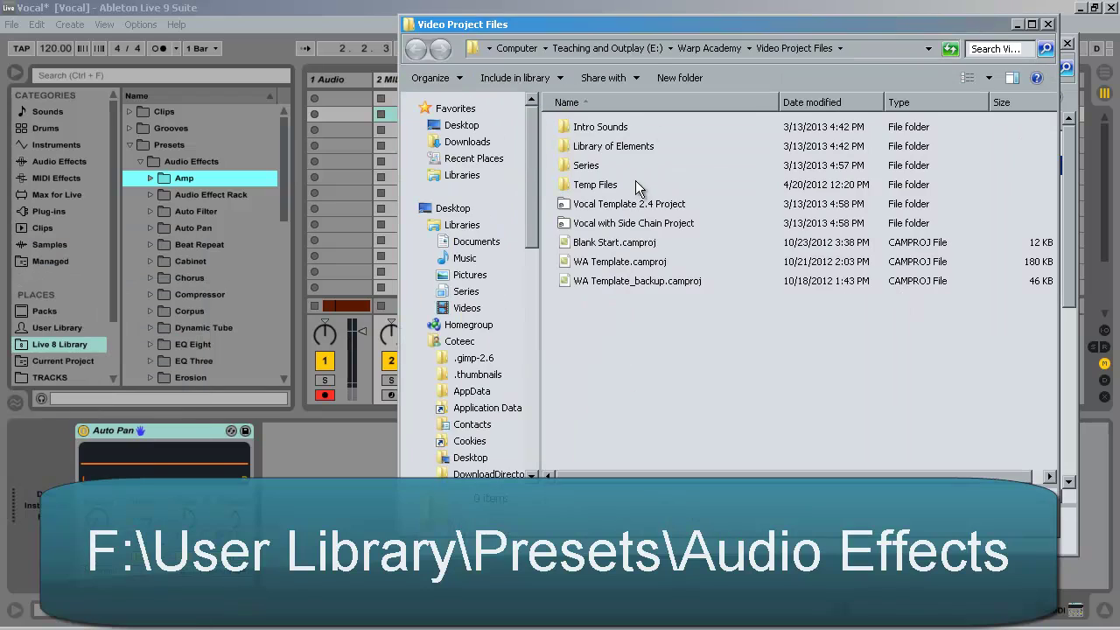
pyautogui.click(532, 46)
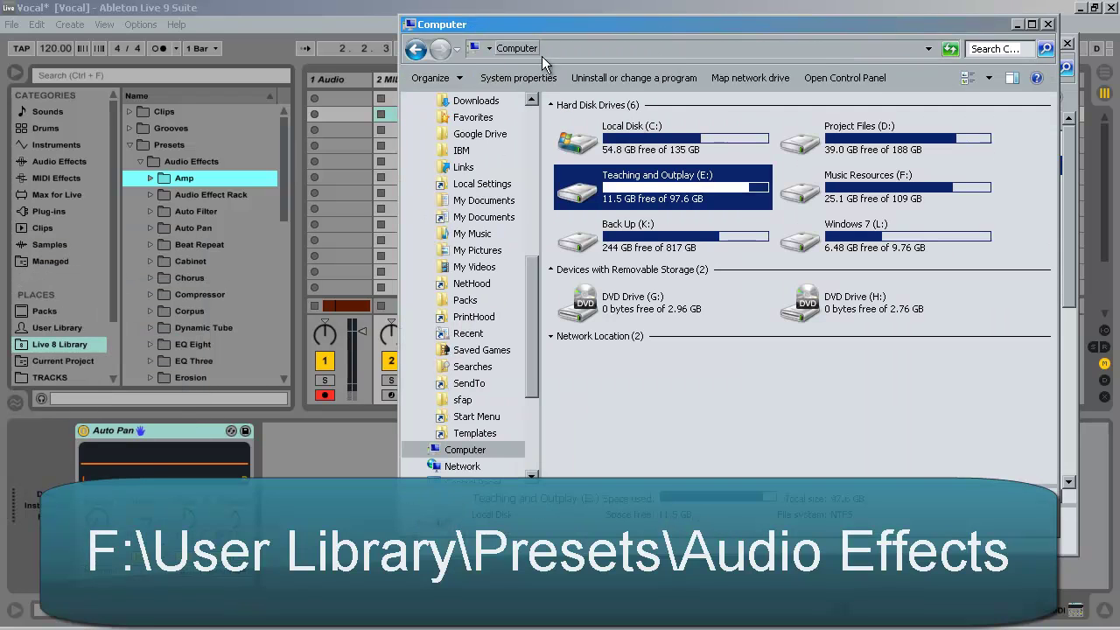
pyautogui.doubleClick(832, 191)
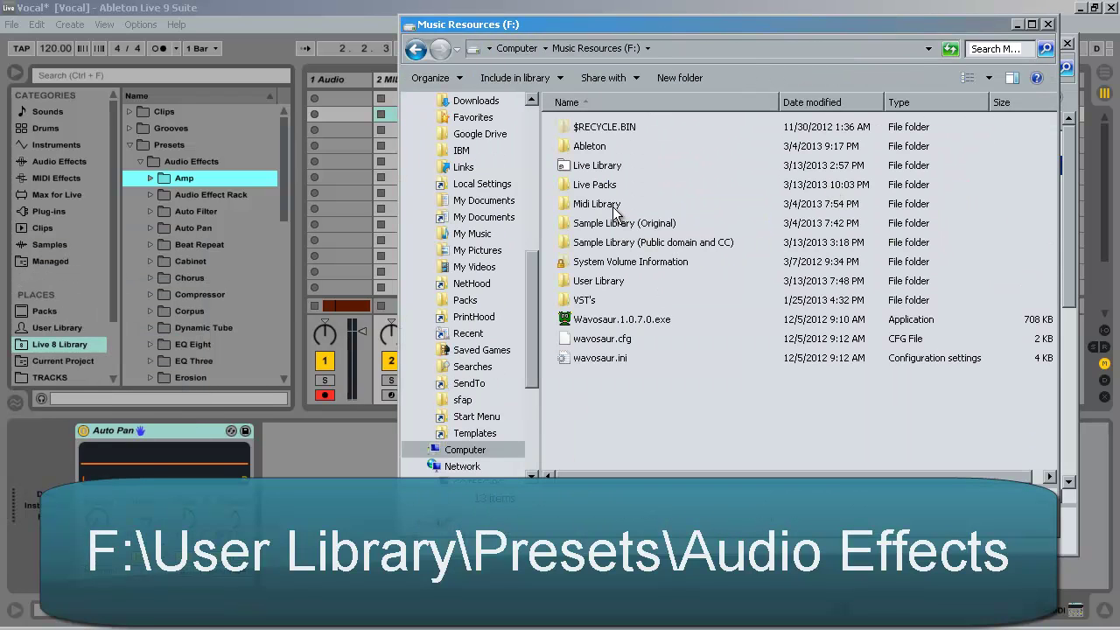
pyautogui.doubleClick(598, 280)
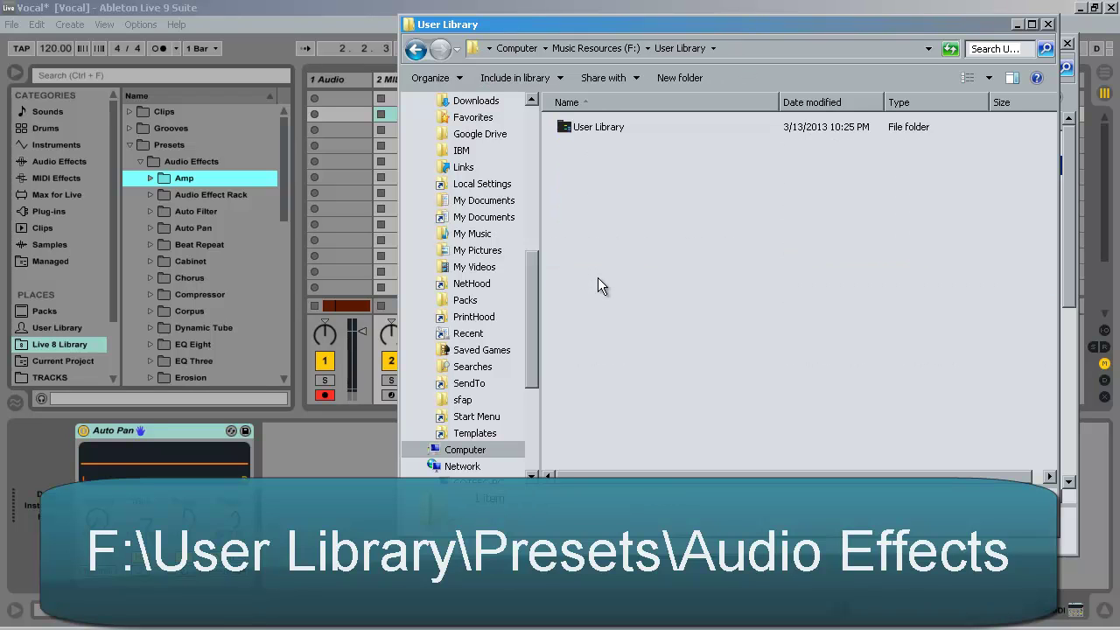
pyautogui.doubleClick(597, 130)
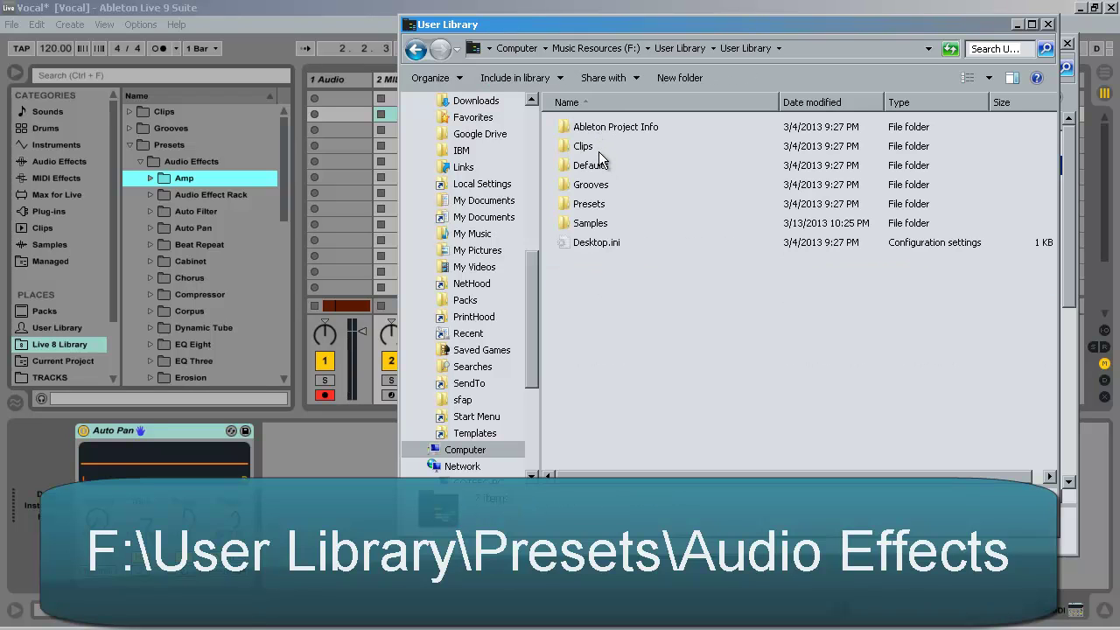
pyautogui.doubleClick(588, 205)
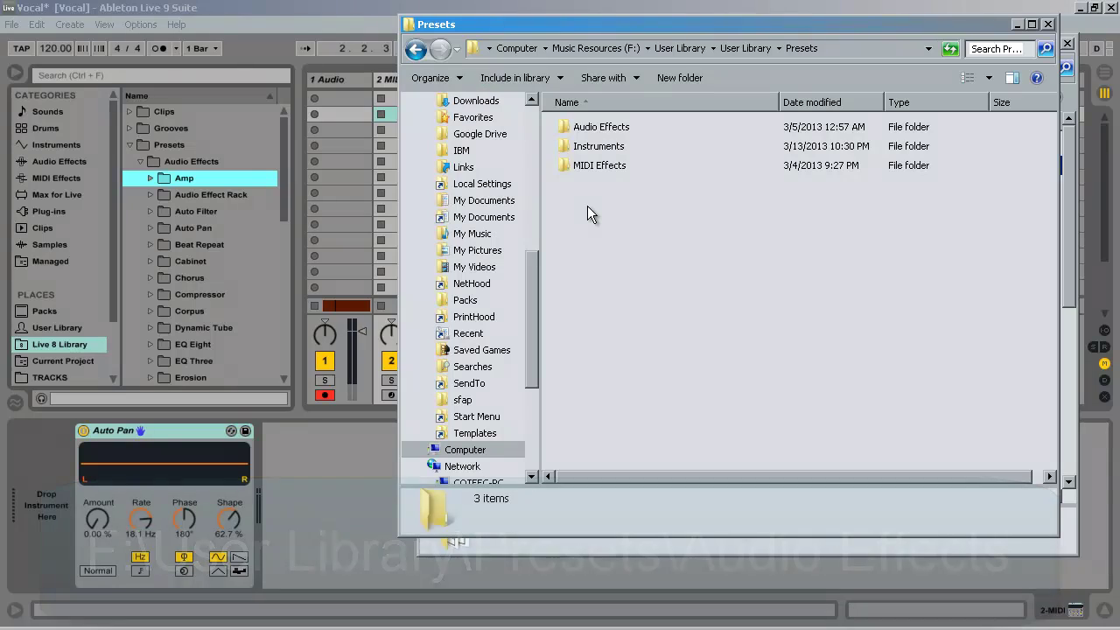
pyautogui.click(603, 131)
pyautogui.doubleClick(602, 130)
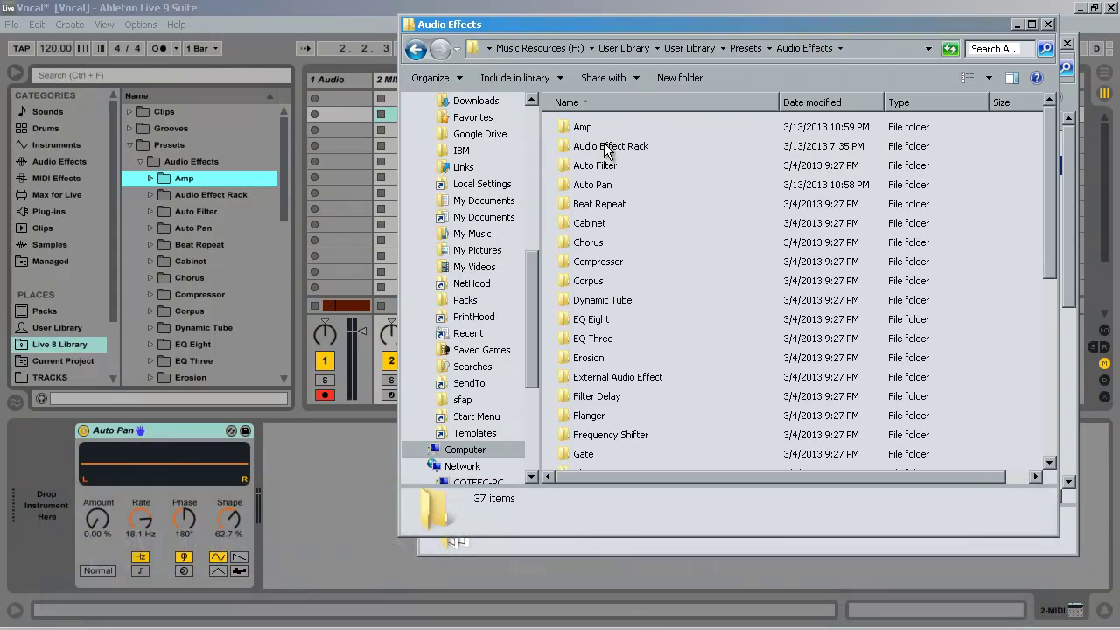
pyautogui.doubleClick(610, 147)
pyautogui.hotkey('ctrl', 'v')
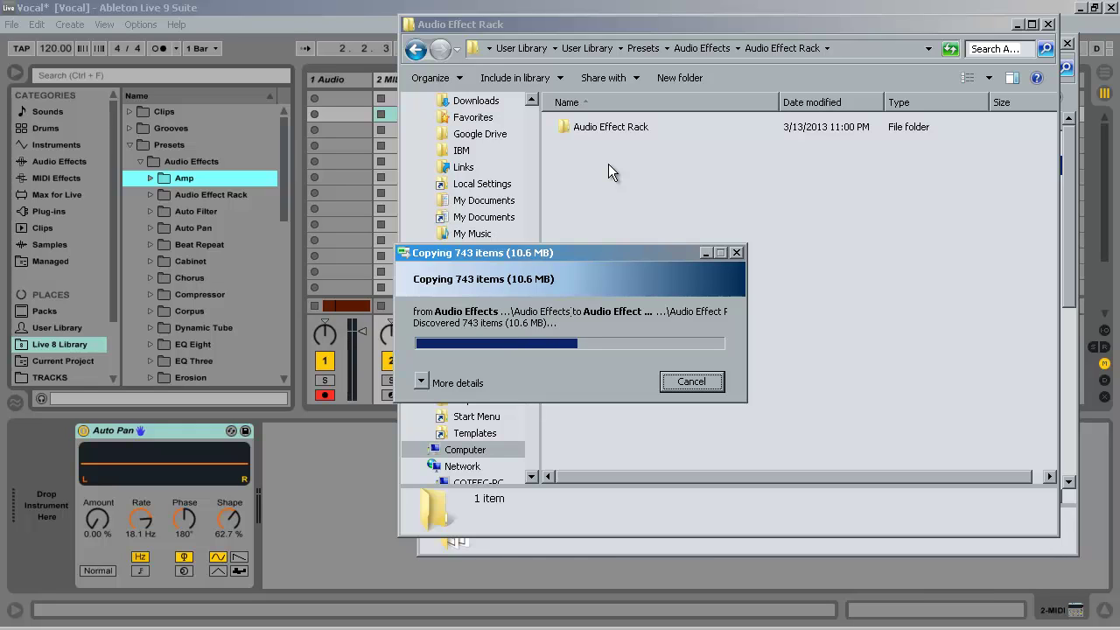
# Expand User Library > Presets > Audio Effects > Audio Effect Rack > Audio Effect Rack to check the copied folders
pyautogui.click(189, 197)
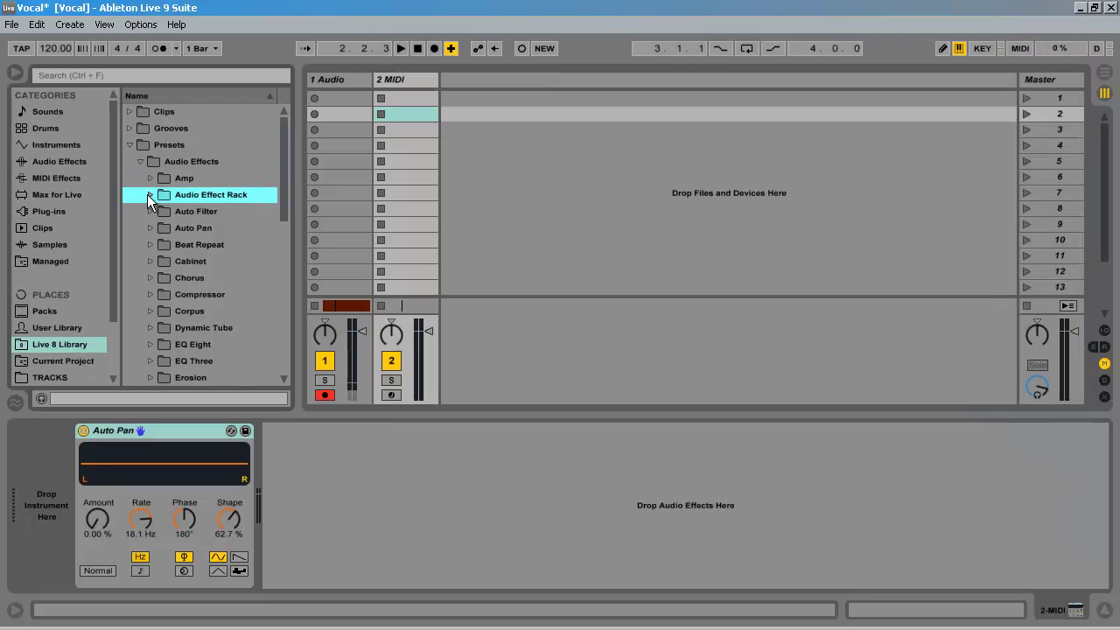
pyautogui.click(149, 194)
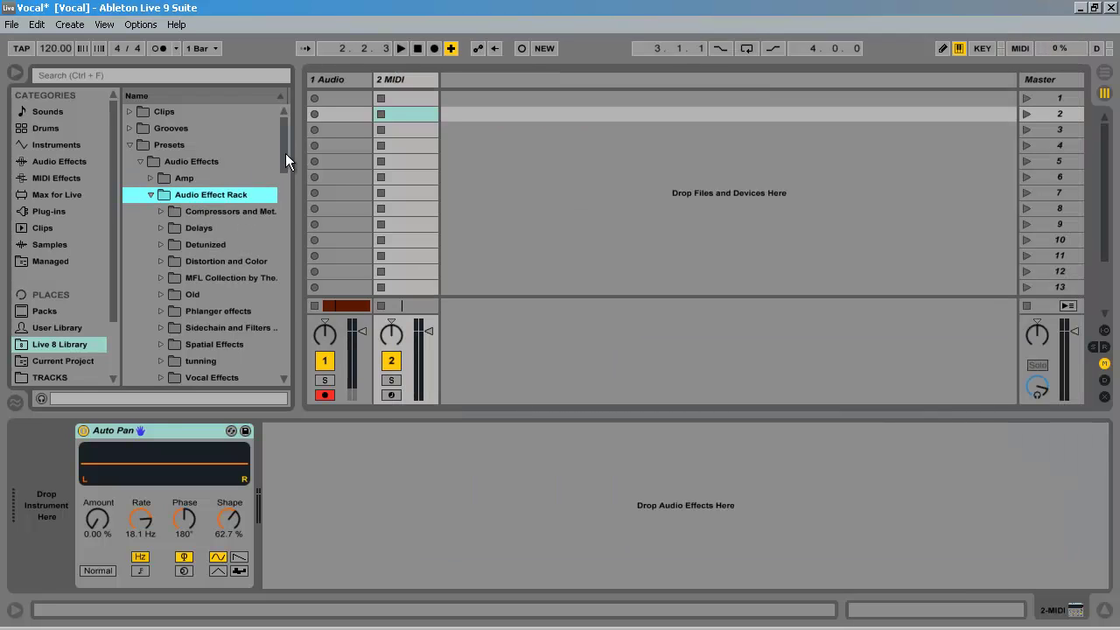
pyautogui.click(66, 329)
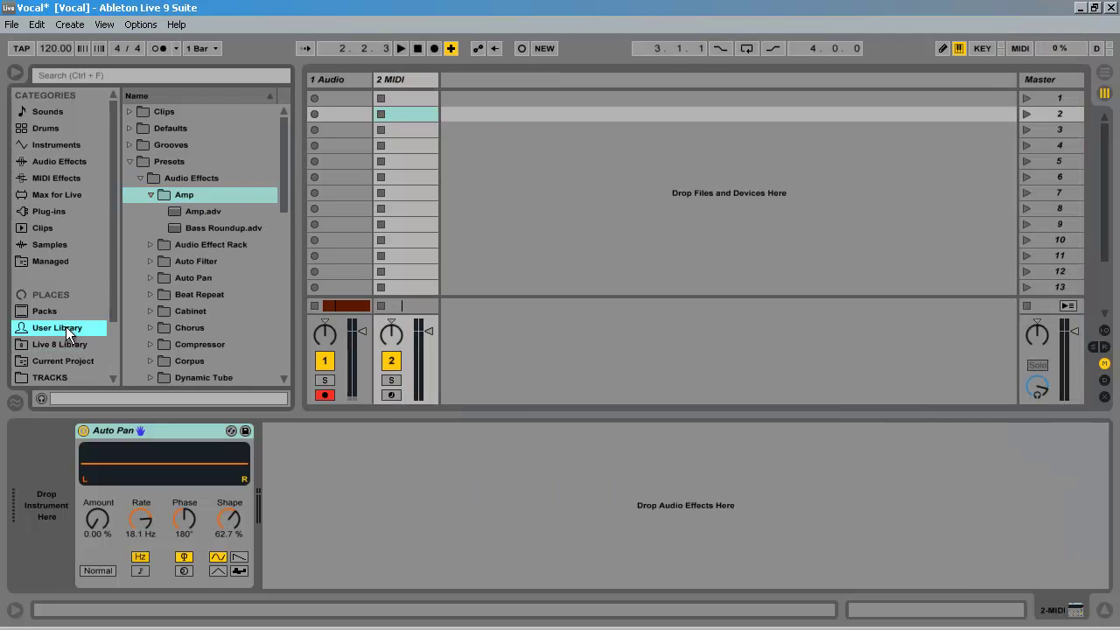
pyautogui.click(139, 195)
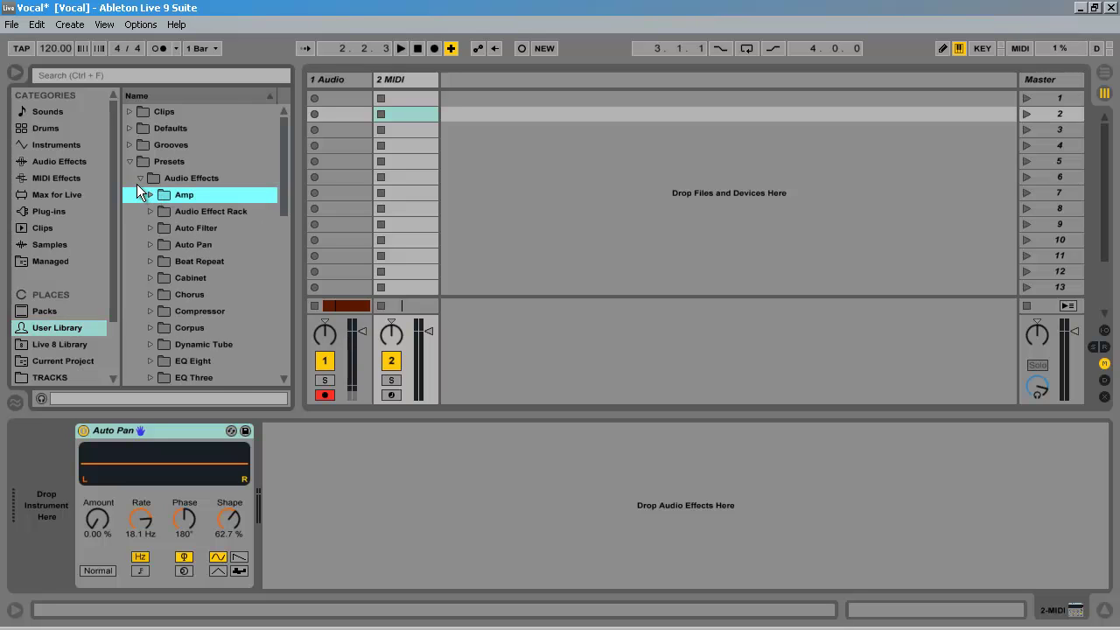
pyautogui.click(137, 183)
pyautogui.click(137, 183)
pyautogui.click(150, 208)
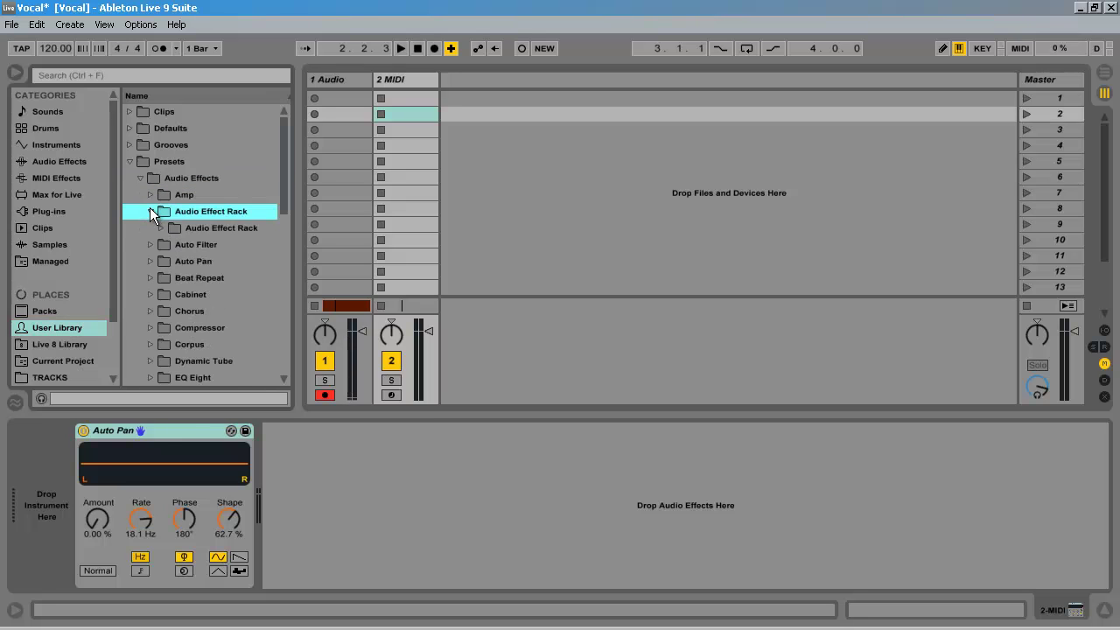
pyautogui.click(160, 231)
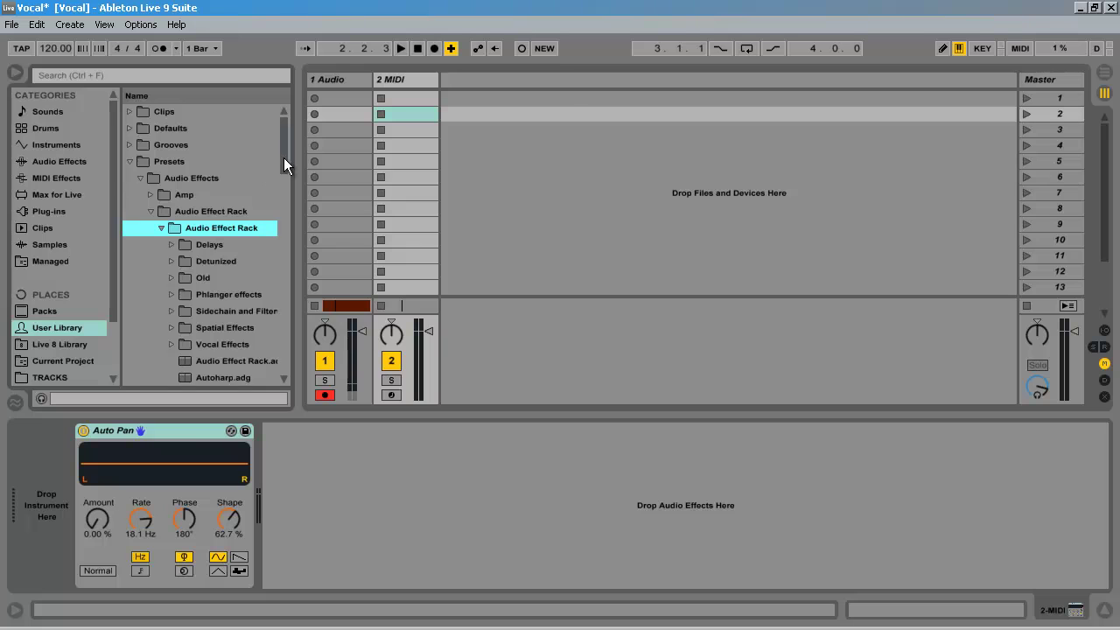
pyautogui.moveTo(284, 158); pyautogui.dragTo(288, 176)
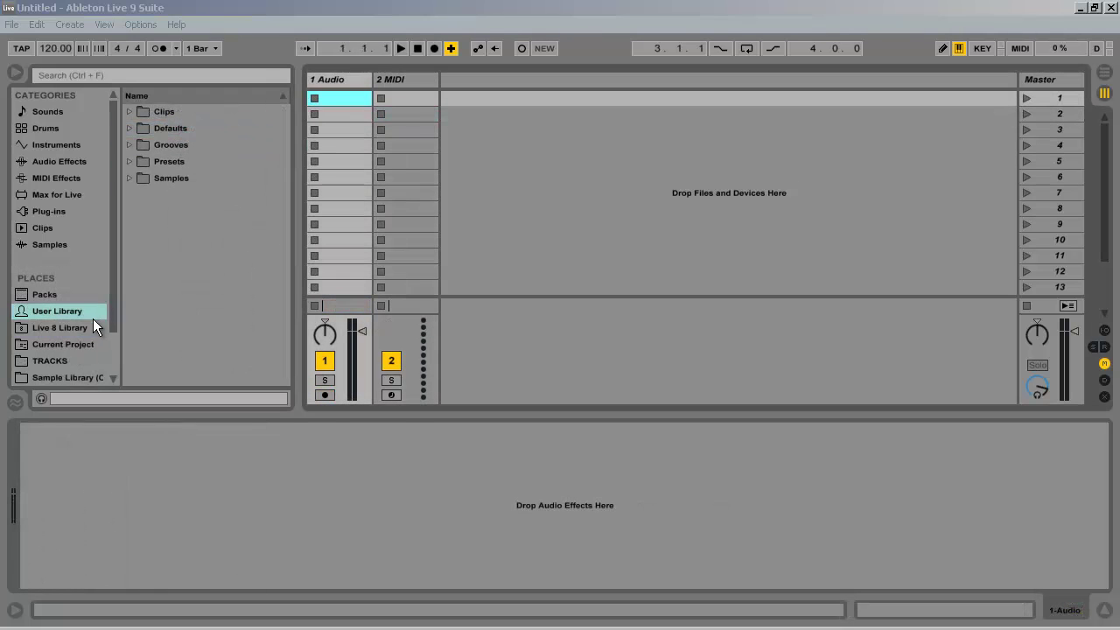
# Expand Live 8 Library > Presets > Instruments > Instrument Rack to list Angelic Air Pad, Angelic Pad and others
pyautogui.click(85, 331)
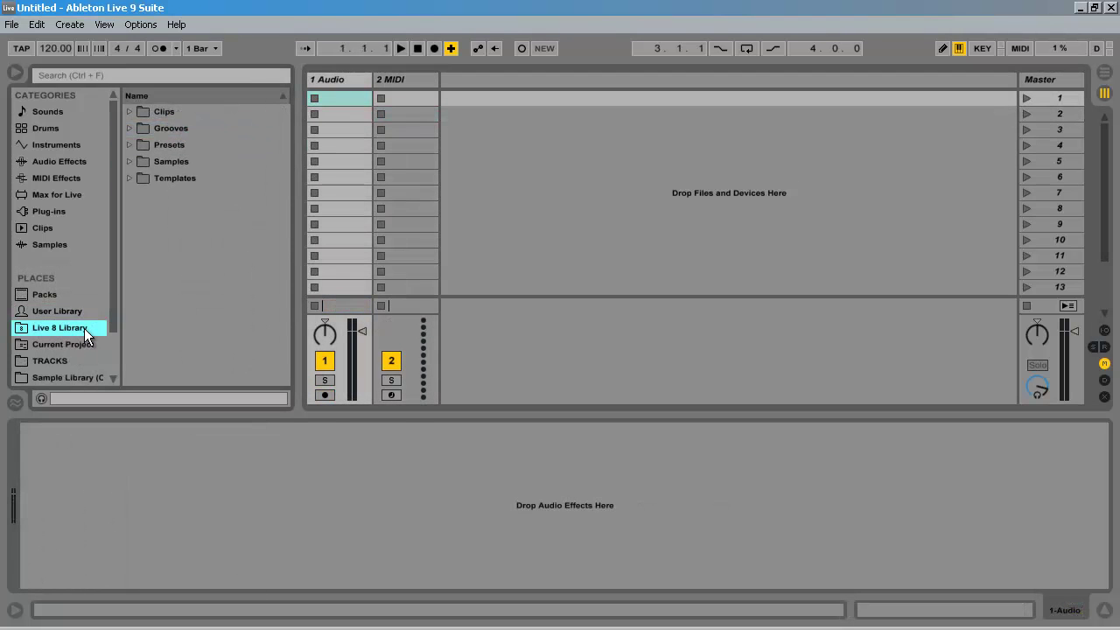
pyautogui.click(130, 144)
pyautogui.click(140, 177)
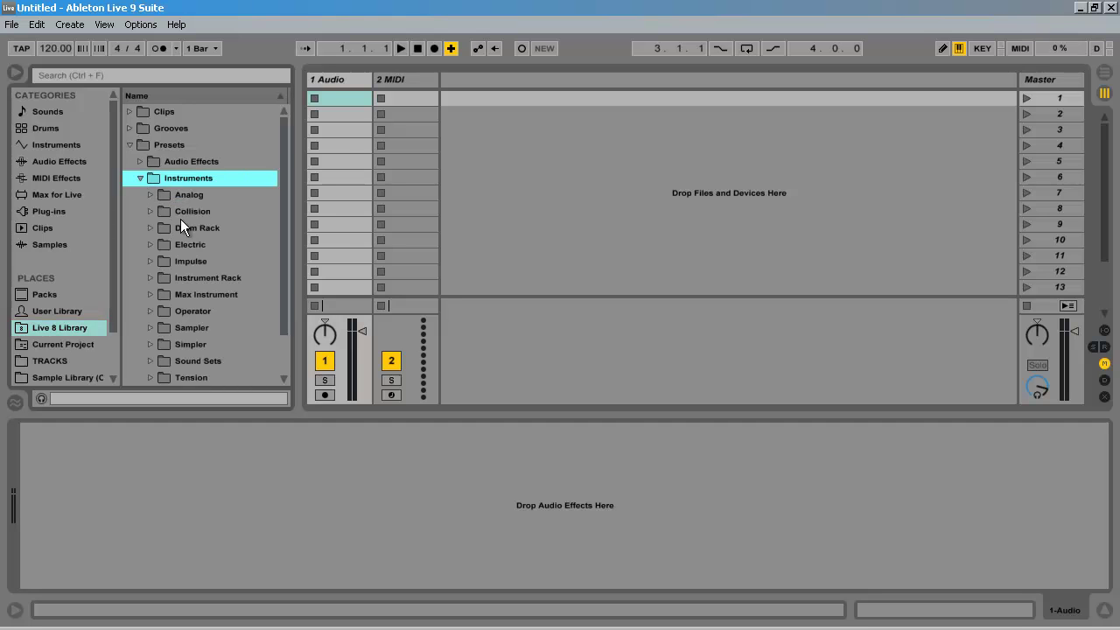
pyautogui.click(149, 277)
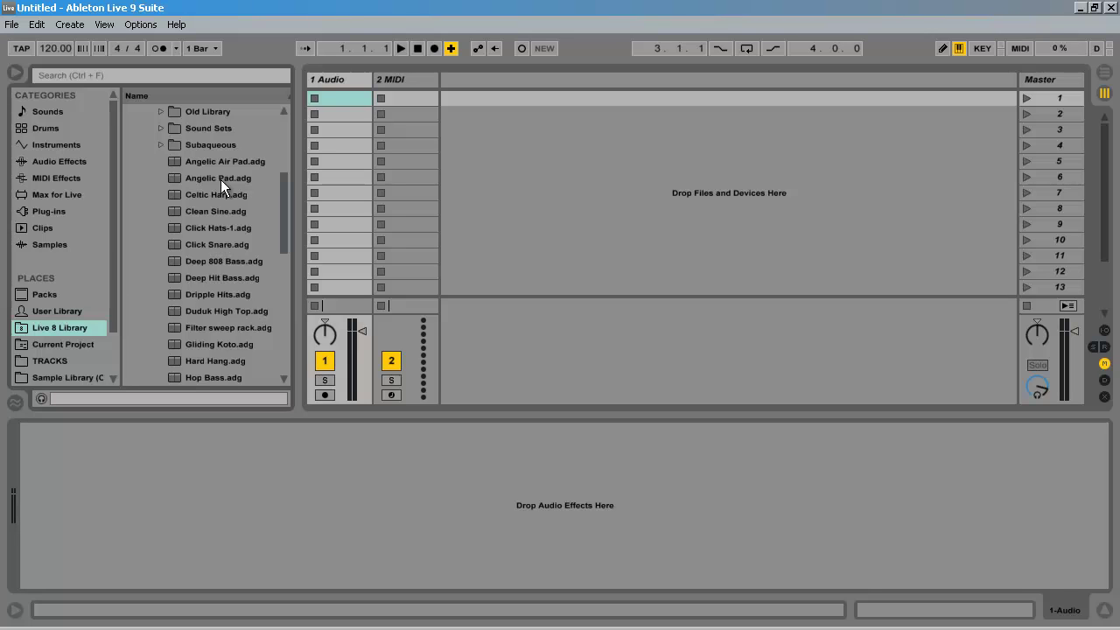
pyautogui.click(87, 329)
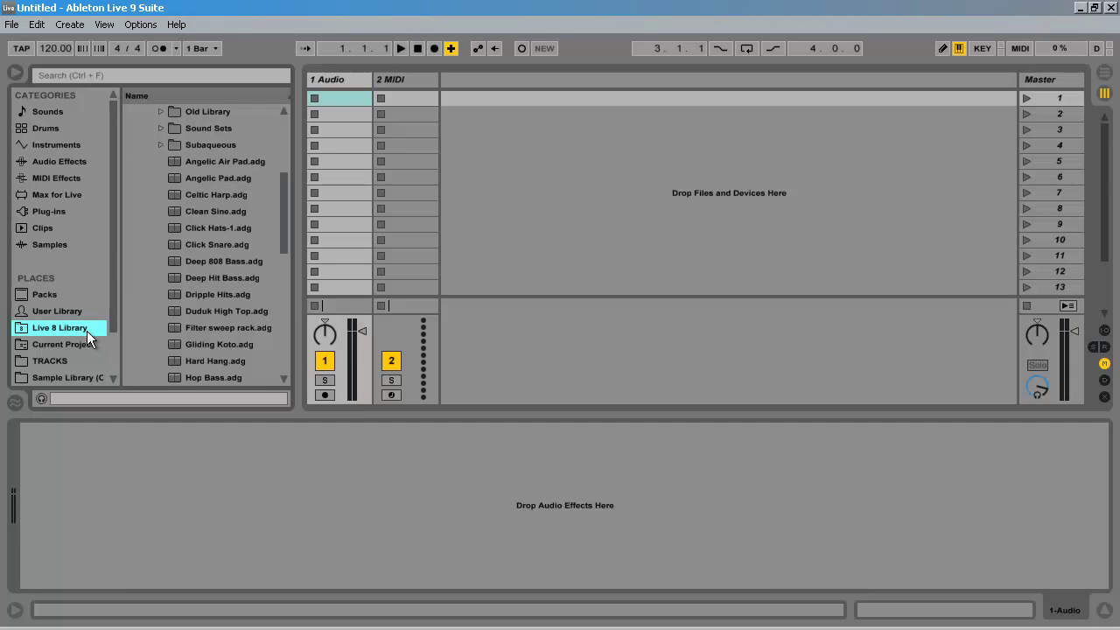
pyautogui.scroll(3, 193, 243)
pyautogui.click(214, 184)
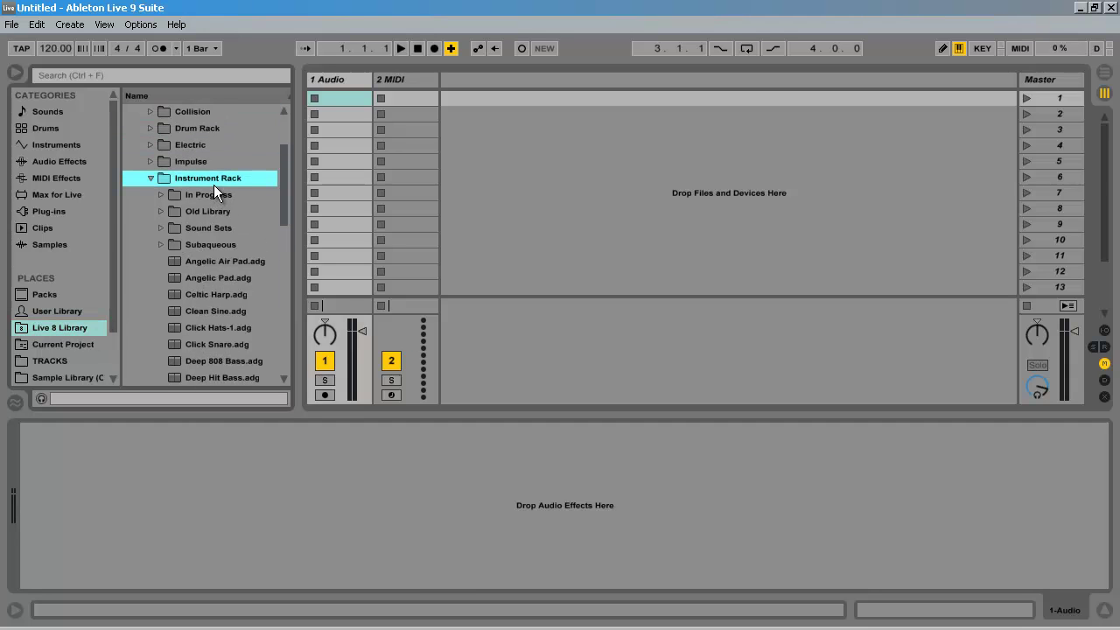
pyautogui.scroll(-3, 213, 185)
# Load Angelic Pad.adg onto the 2 MIDI track and resave it as Angelic Pad-1.adg in the User Library
pyautogui.moveTo(219, 227); pyautogui.dragTo(411, 115)
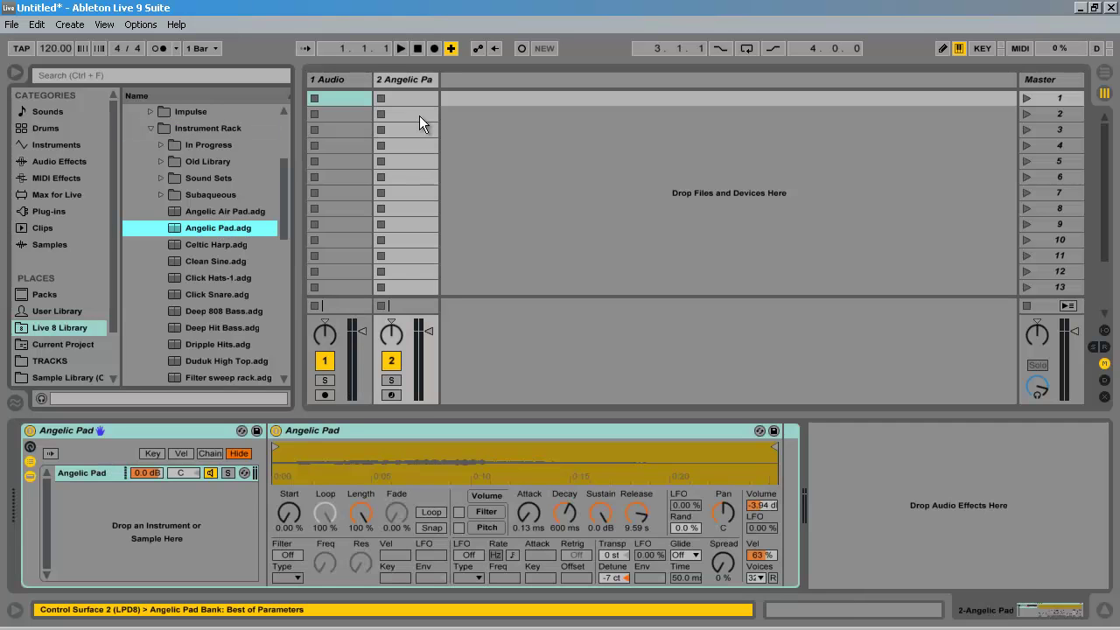
pyautogui.click(257, 430)
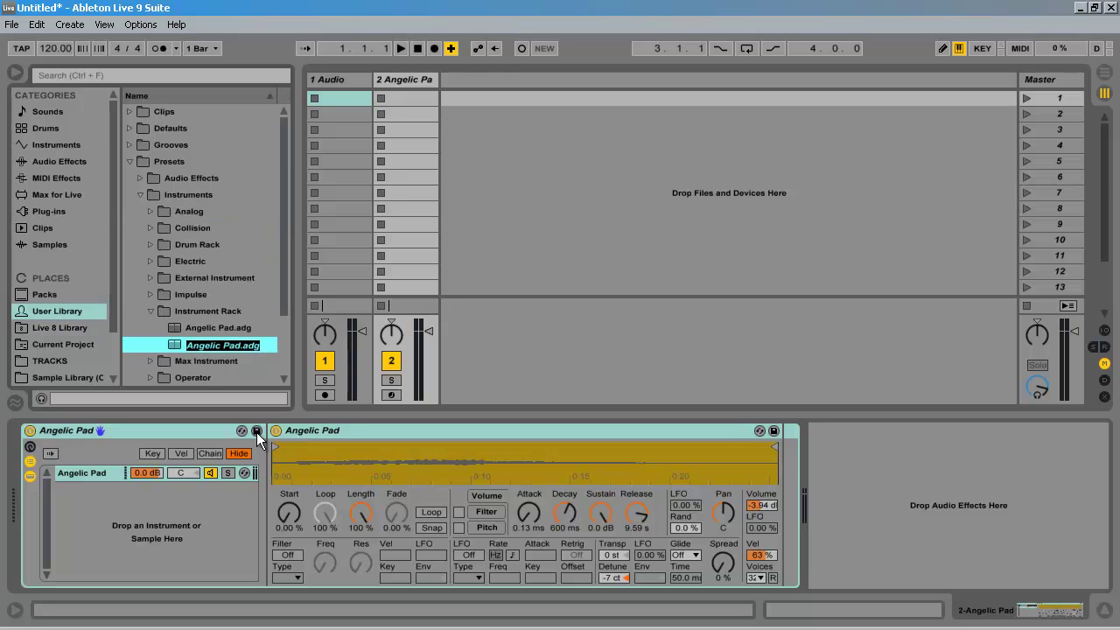
pyautogui.click(235, 310)
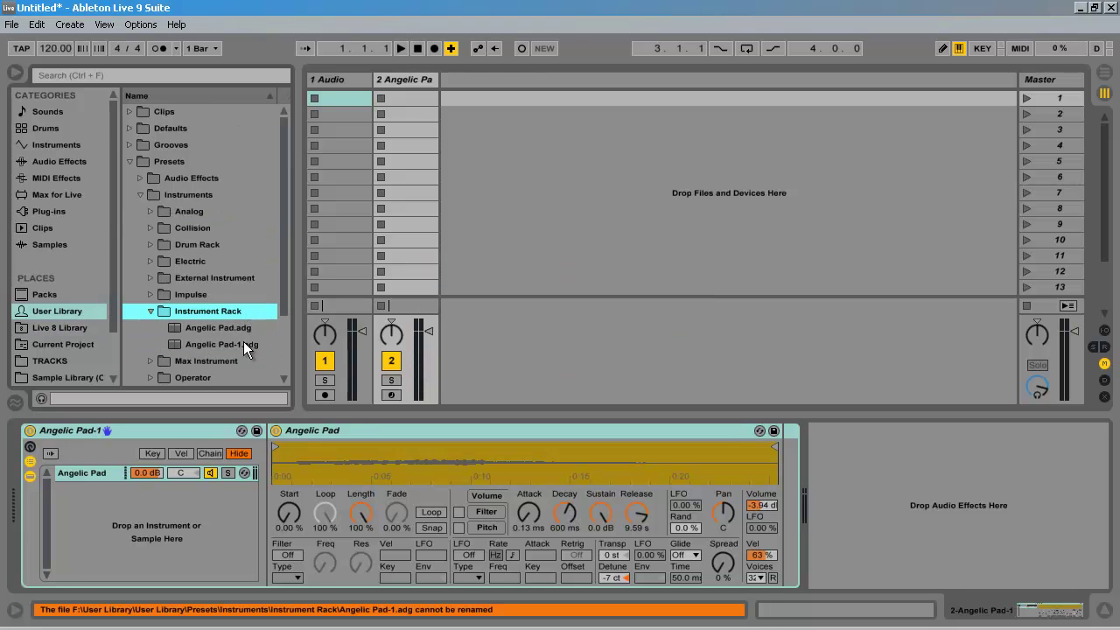
pyautogui.click(246, 348)
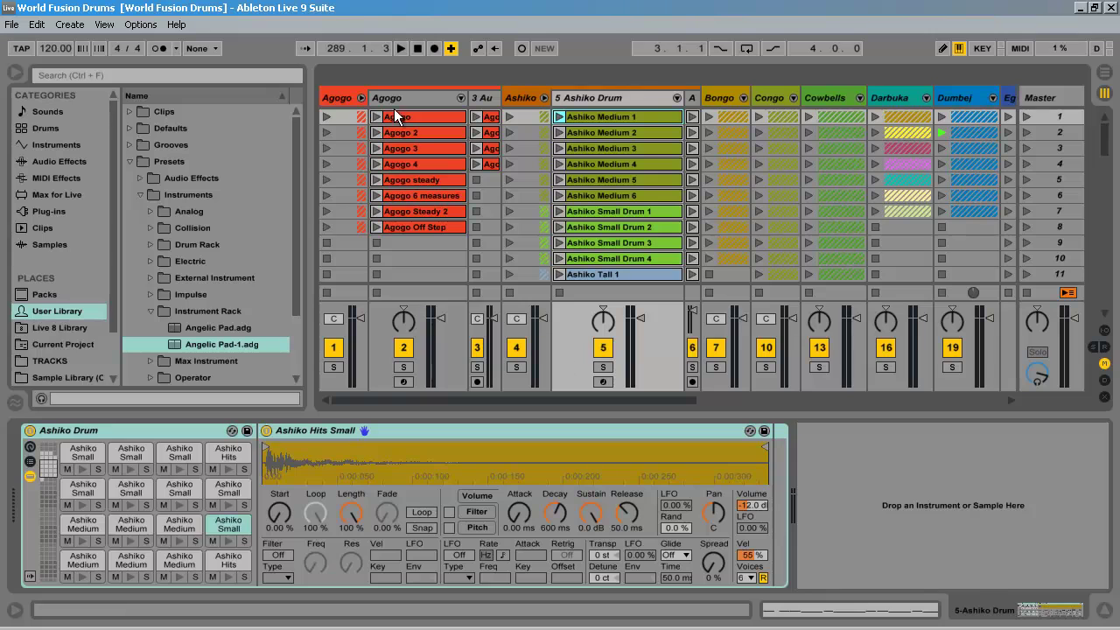
# Save the Agogo Bell and Ashiko Drum racks with their samples as User Library presets
pyautogui.click(393, 99)
pyautogui.click(247, 430)
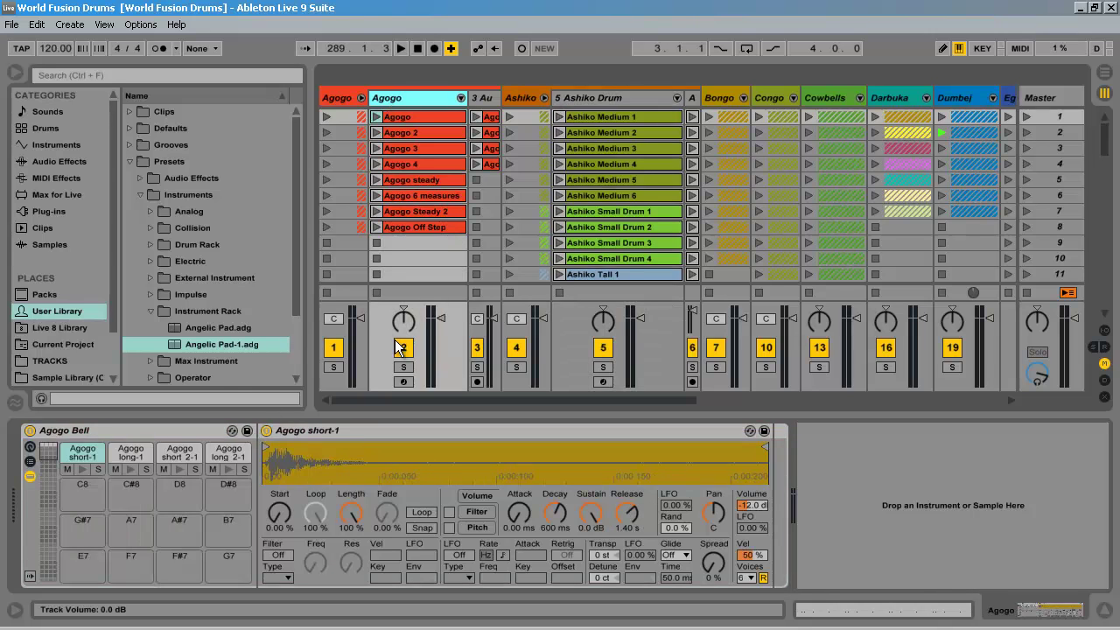
pyautogui.click(592, 103)
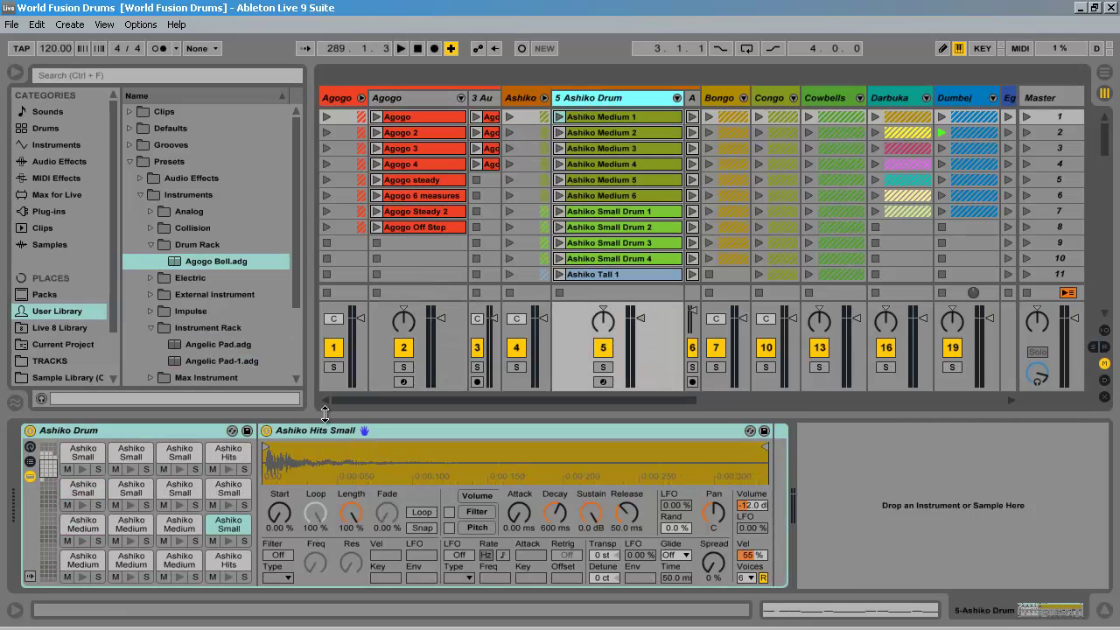
pyautogui.click(245, 432)
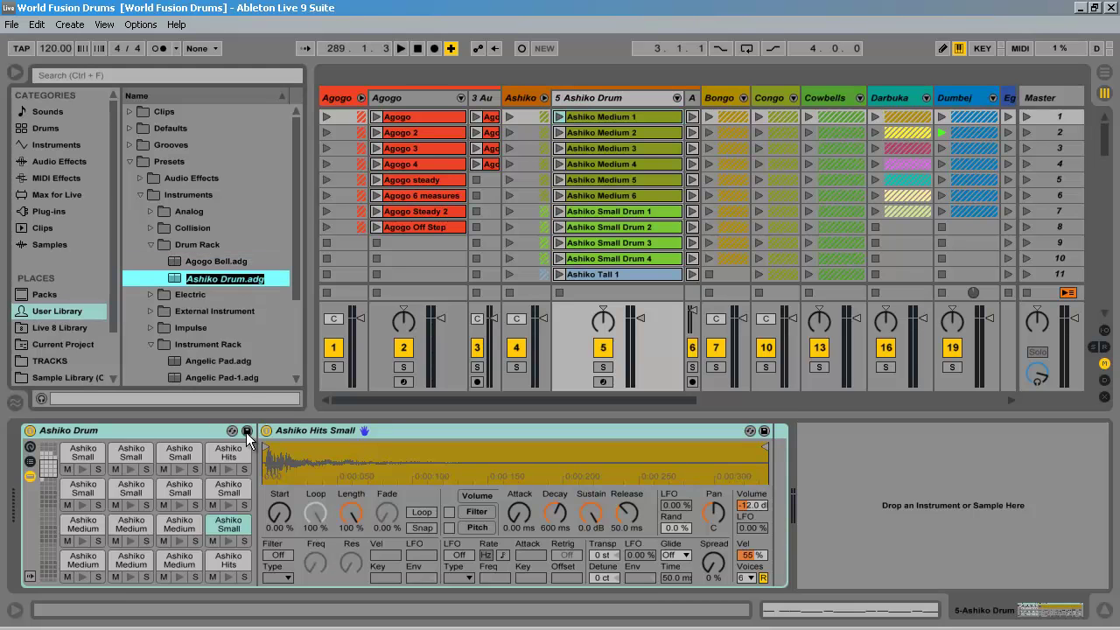
pyautogui.click(269, 309)
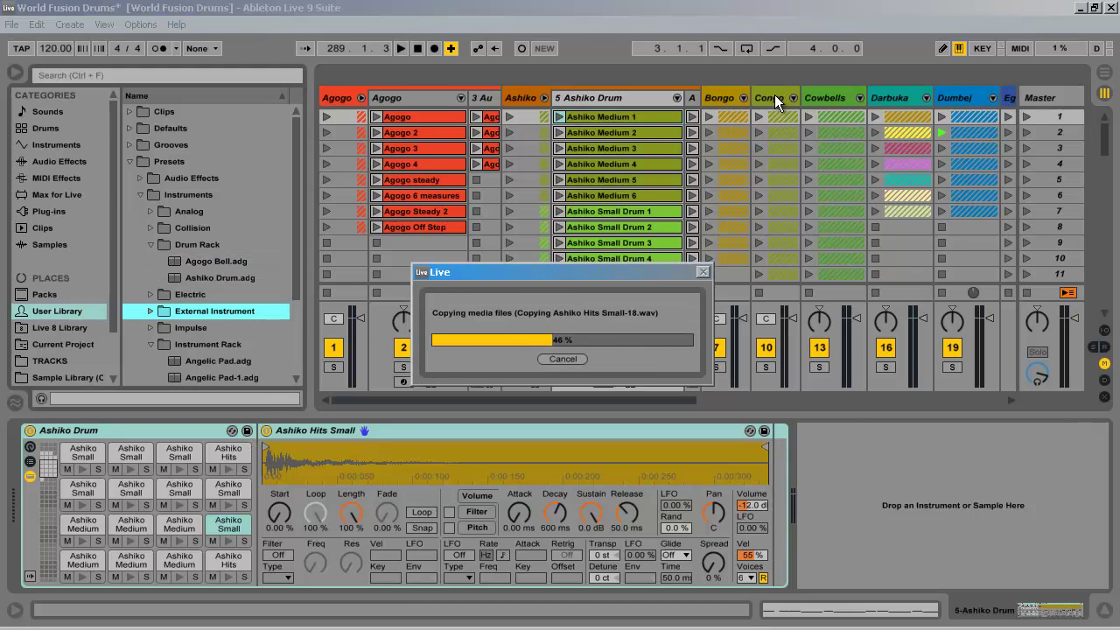
# Unfold the Bongo group and save its Bongos rack with samples into the User Library
pyautogui.click(745, 98)
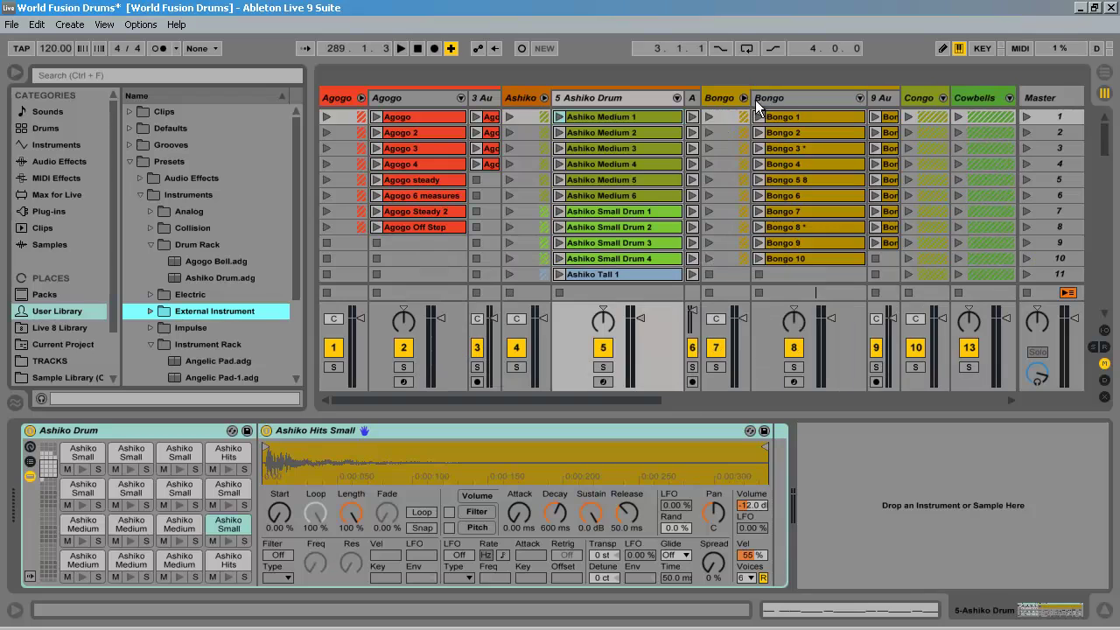
pyautogui.click(755, 100)
pyautogui.click(246, 431)
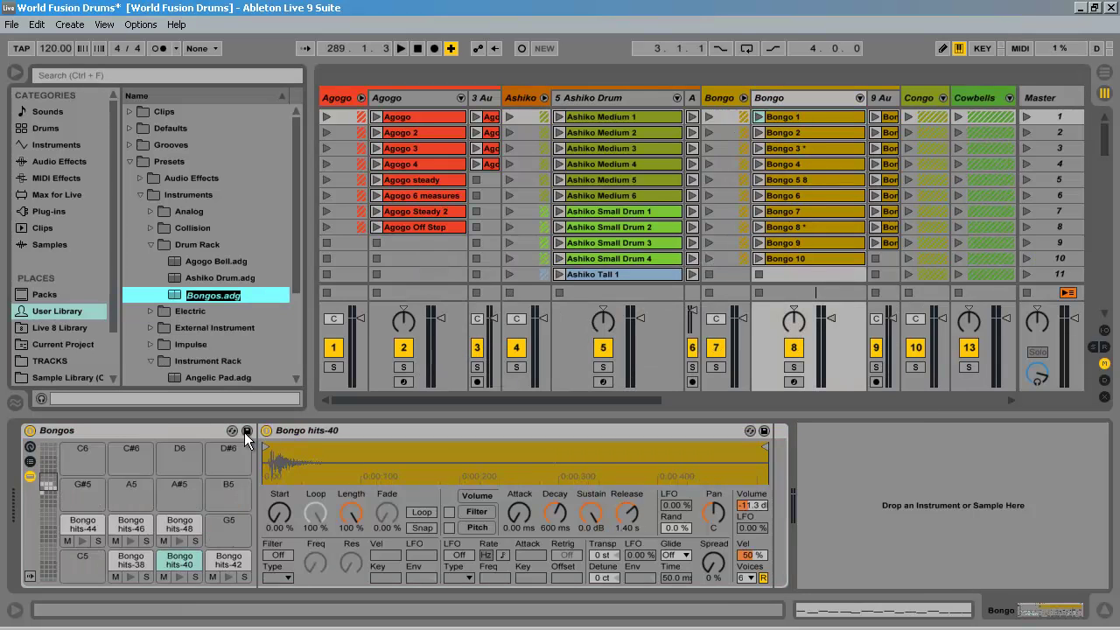
pyautogui.click(241, 315)
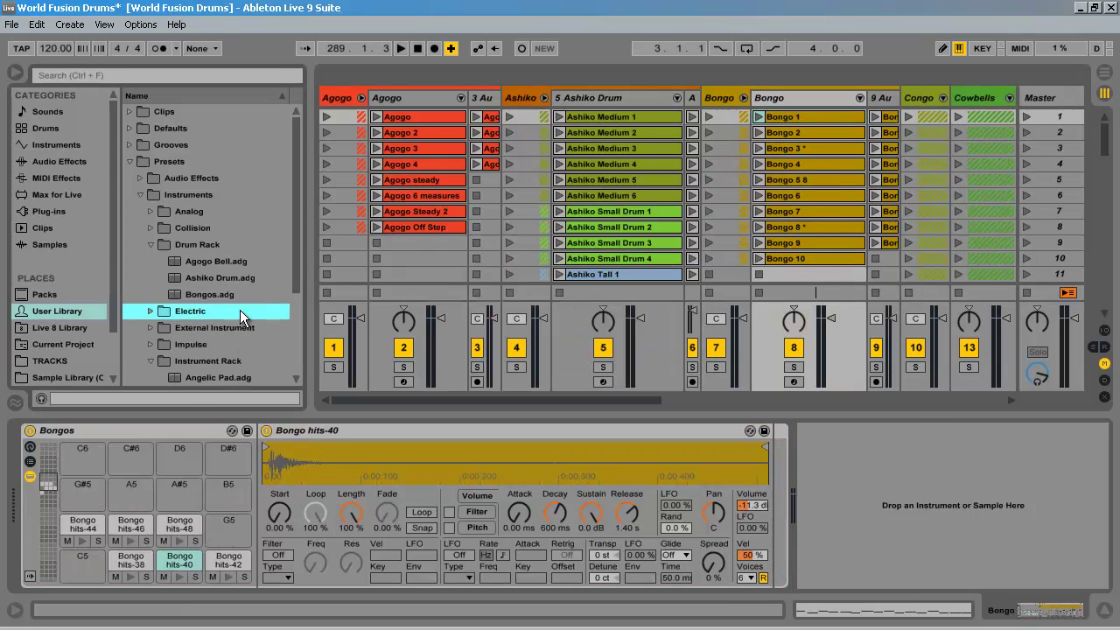